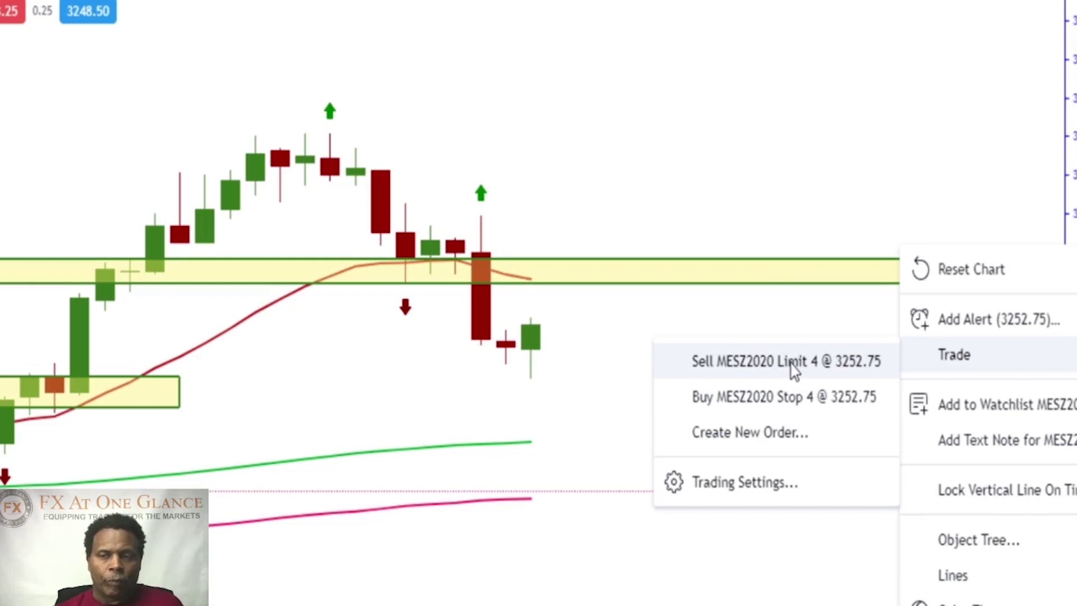
Step: Send a sell limit for 4 MESZ2020 at 3252.75, with take profit 3228.00 and stop 3262.75
click(791, 362)
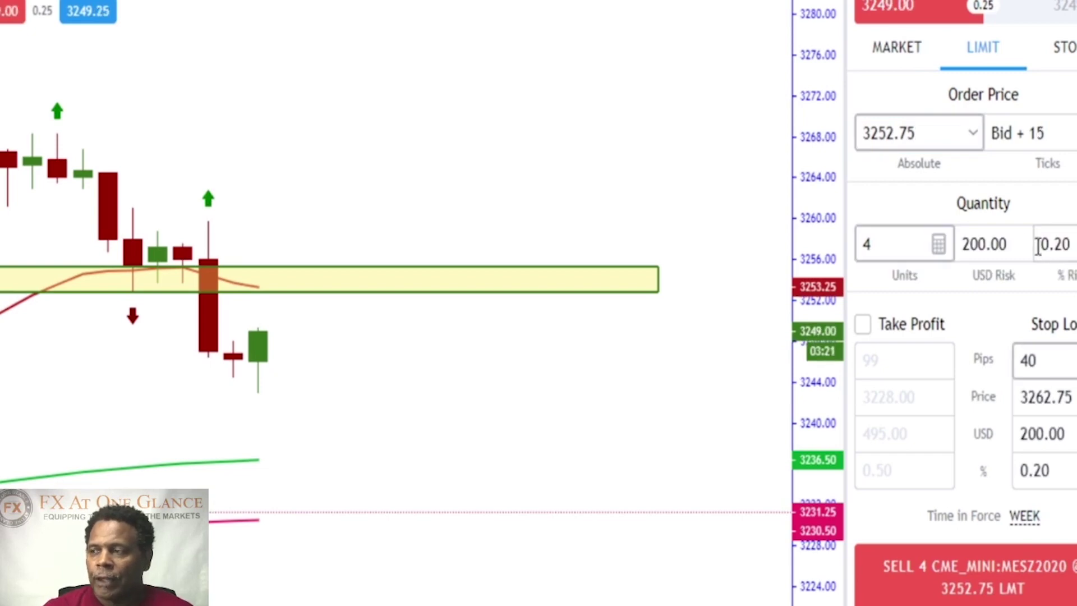
click(864, 325)
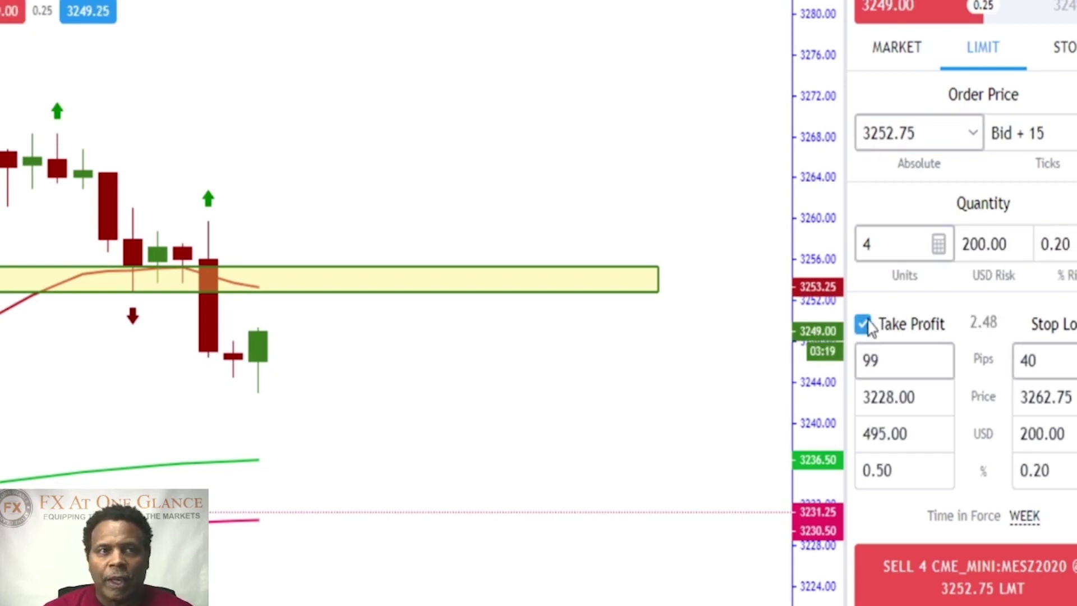
click(926, 561)
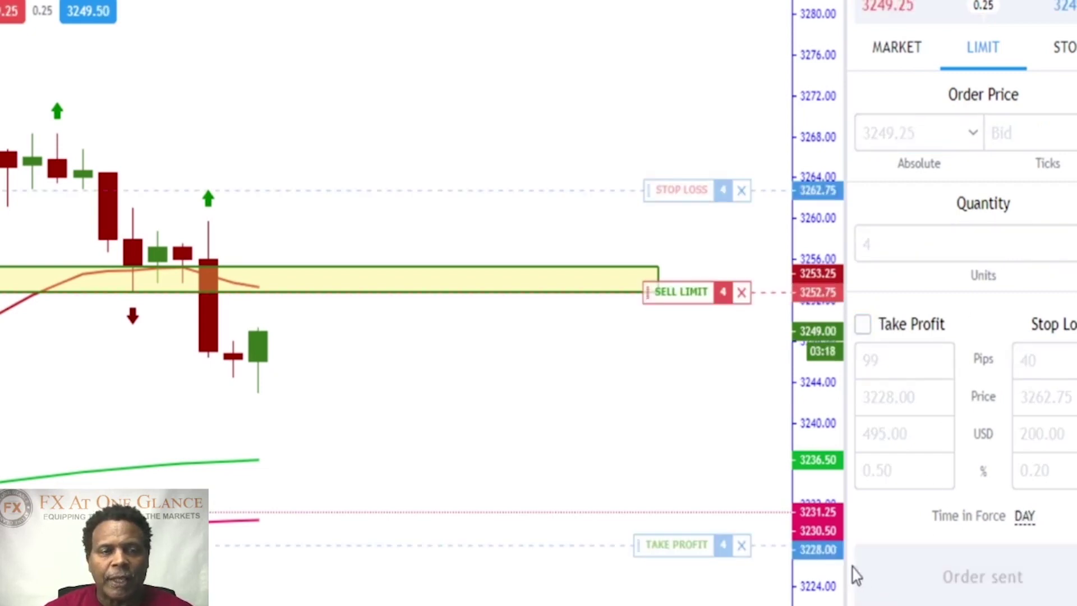
scroll(626, 426, down, 5)
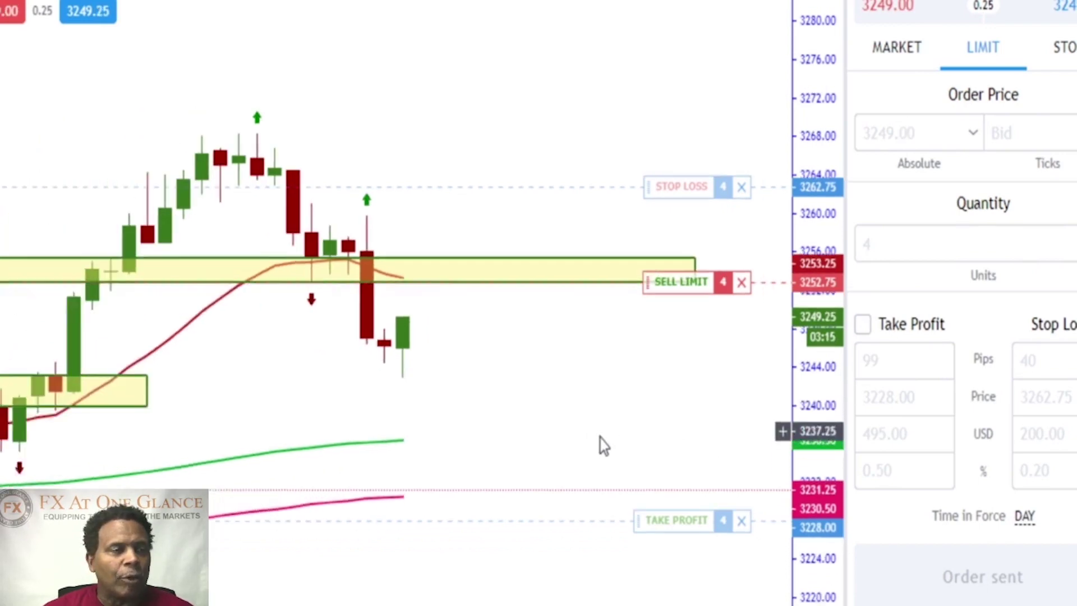
Step: Lower the order's stop loss to 3260.25, submit the modification, and close the order panel
drag(646, 187, 639, 209)
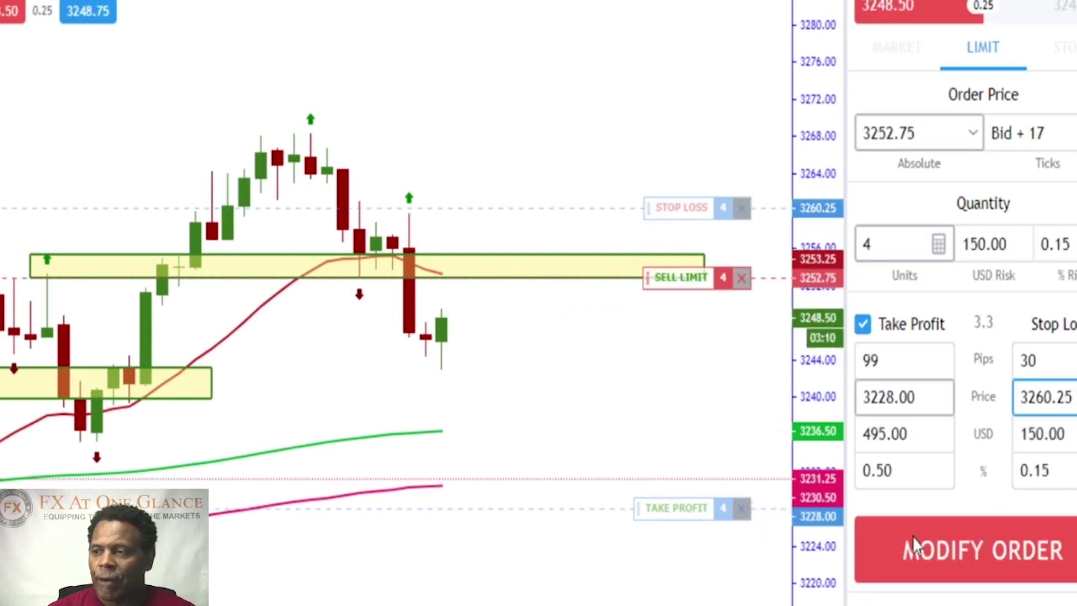
click(920, 561)
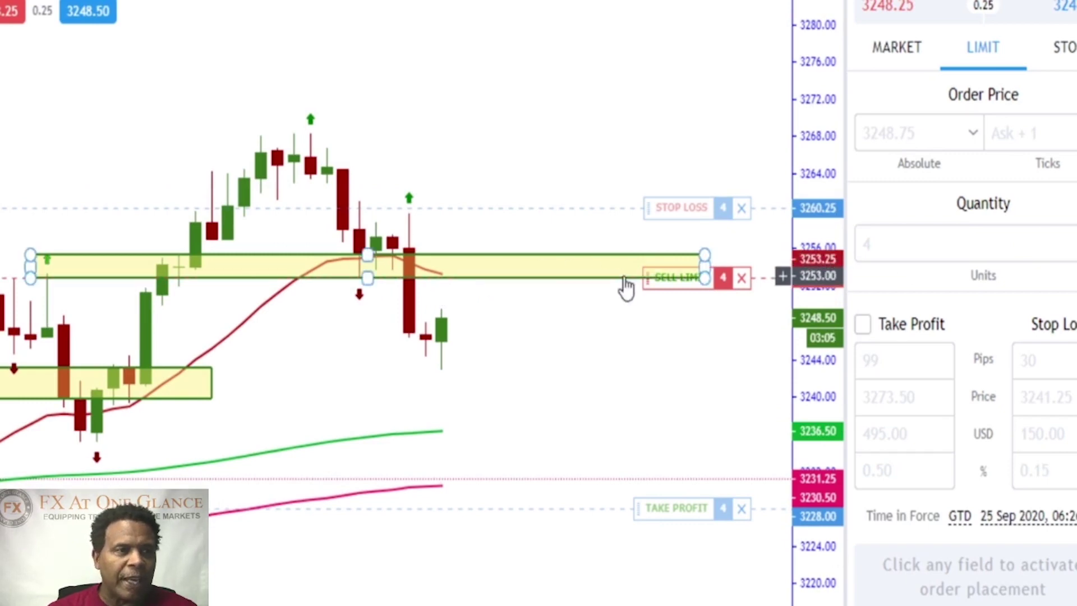
scroll(542, 457, down, 1)
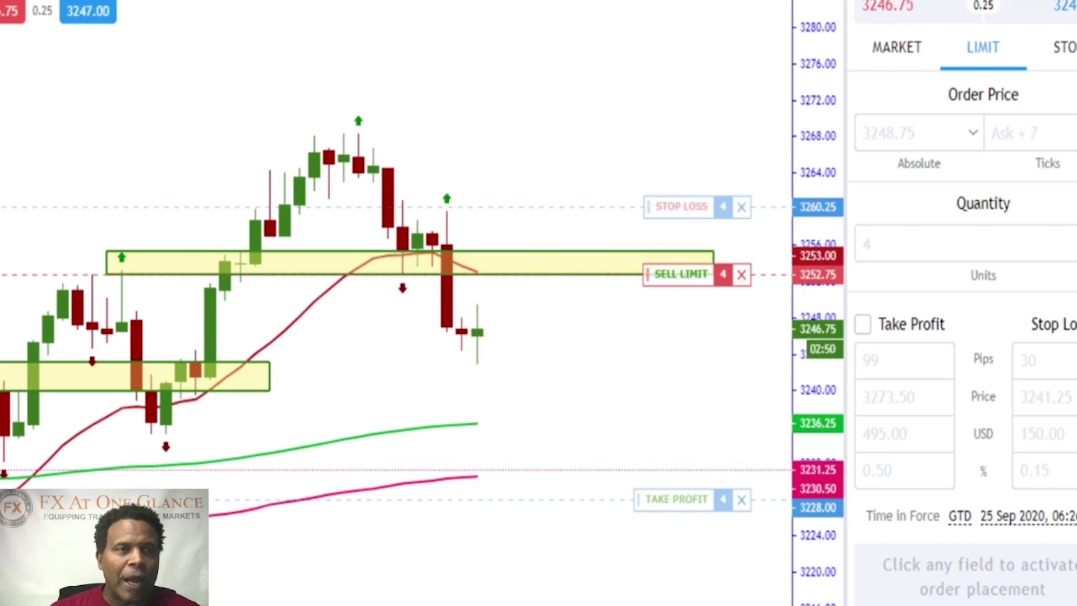
click(1039, 4)
Step: Pick a line tool from the left drawing toolbar while the bracketed short stays open
scroll(886, 49, up, 1)
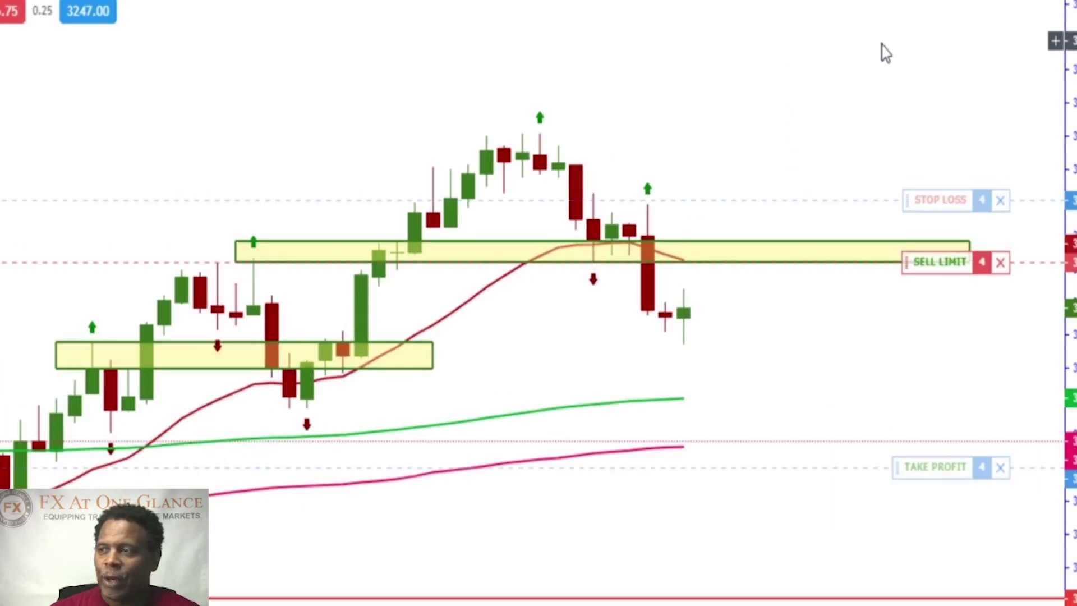
scroll(839, 72, up, 1)
scroll(821, 80, up, 1)
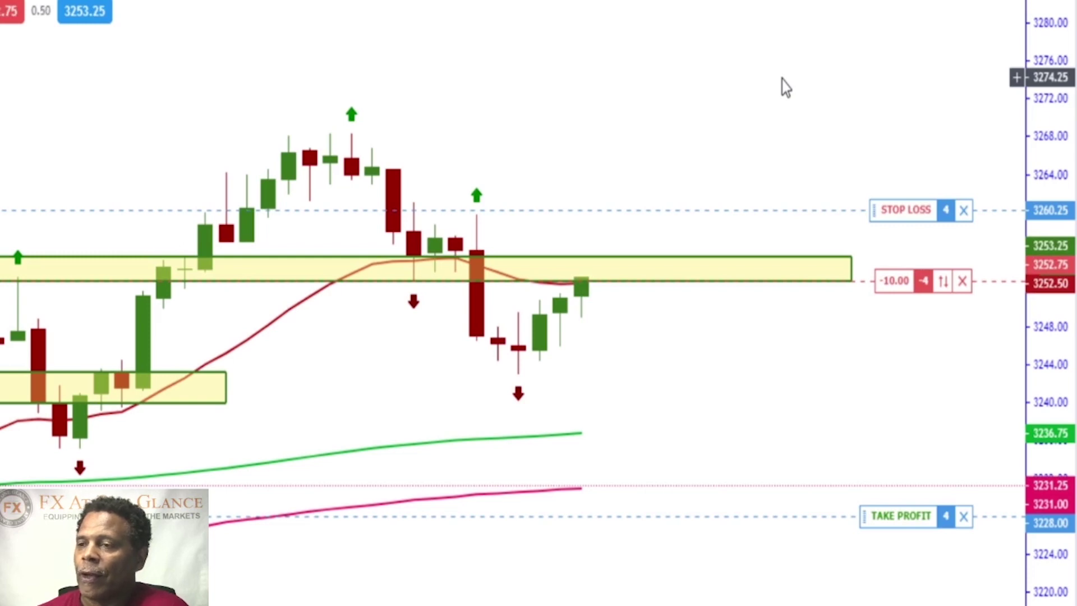
mouse_move(775, 433)
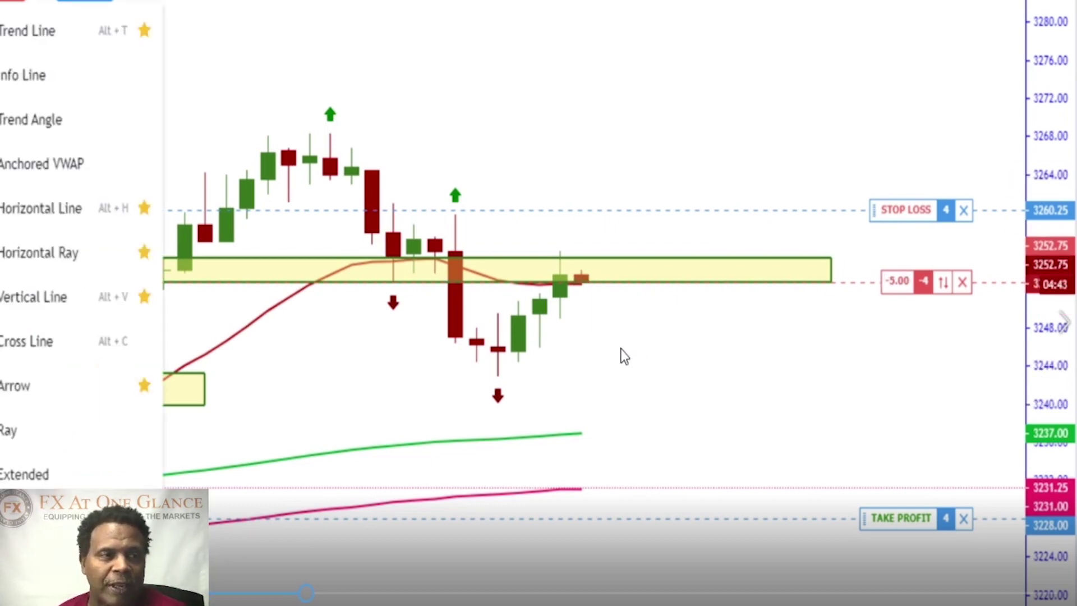
click(39, 252)
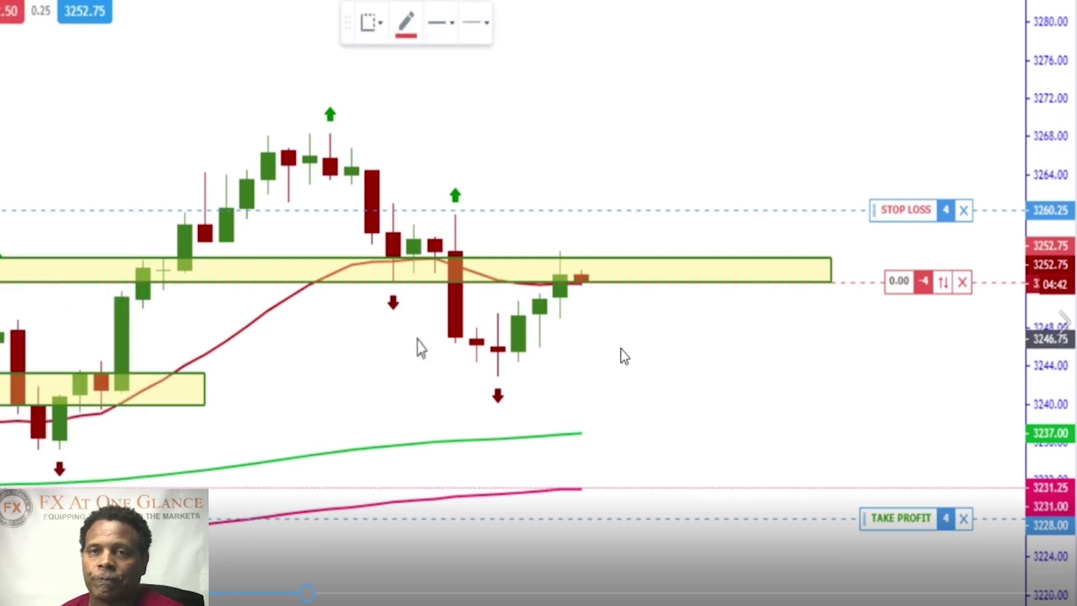
Step: Draw a red horizontal ray at the 3248.50 entry level from the latest candle
click(559, 320)
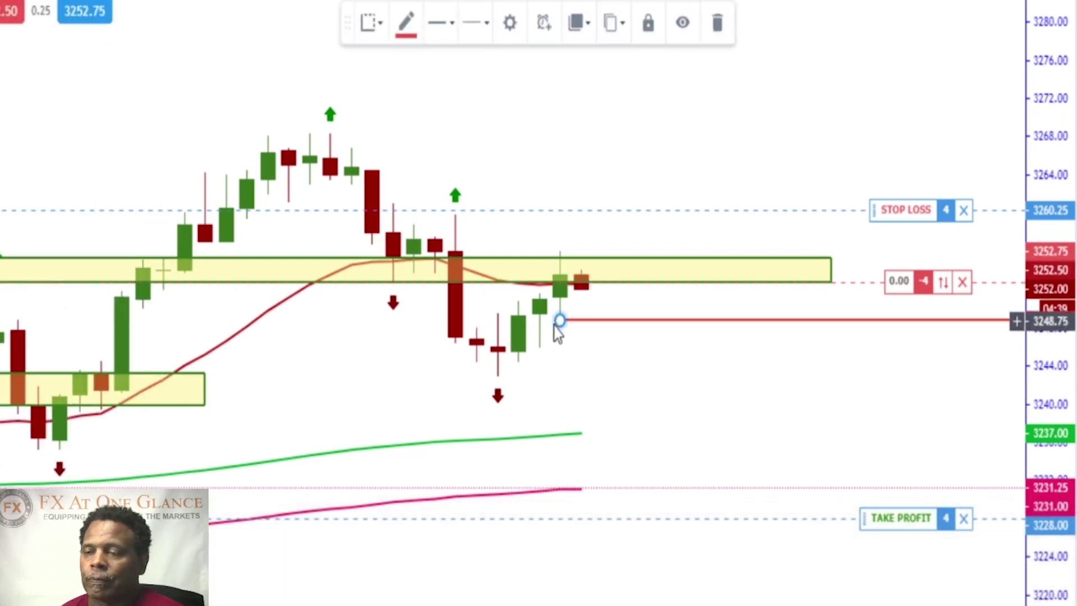
drag(568, 324, 542, 324)
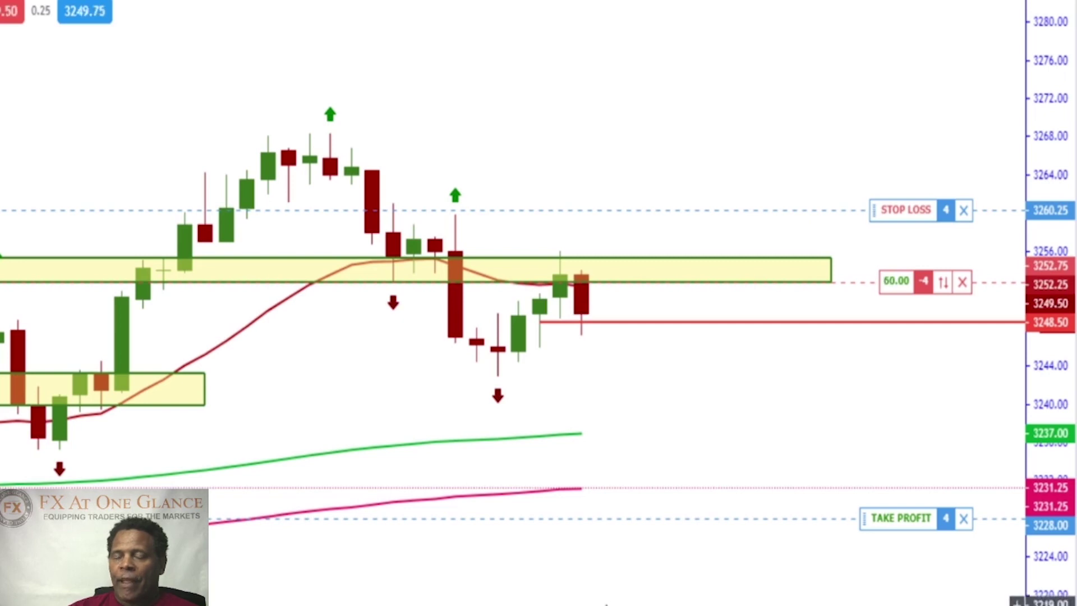
Step: Zoom the chart out to include the rally to 3268 and pan to the latest bars
scroll(405, 432, down, 5)
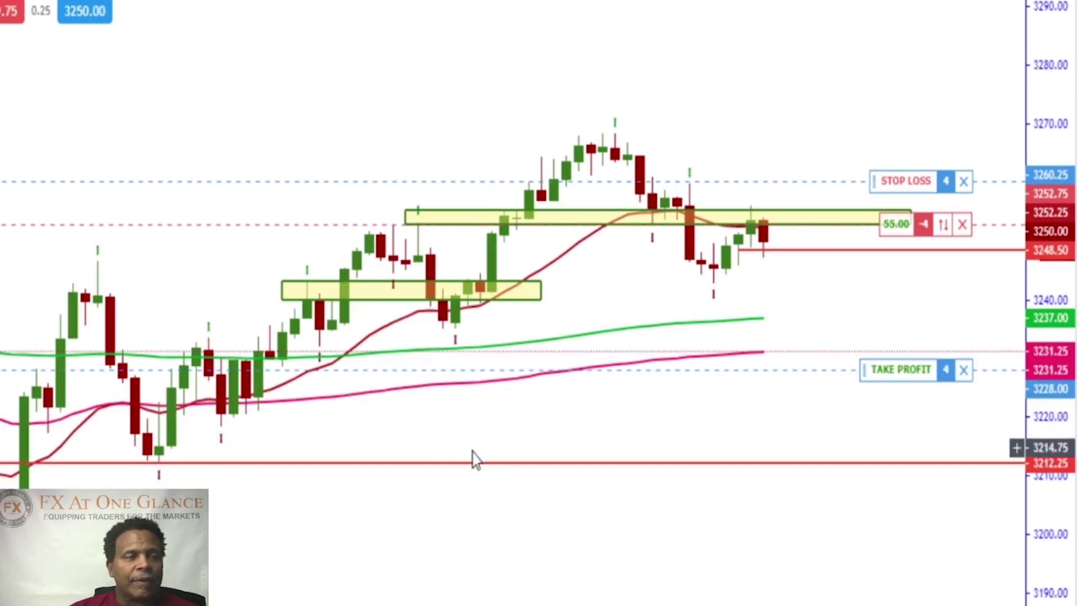
scroll(567, 486, down, 3)
scroll(587, 500, down, 3)
drag(621, 547, 266, 570)
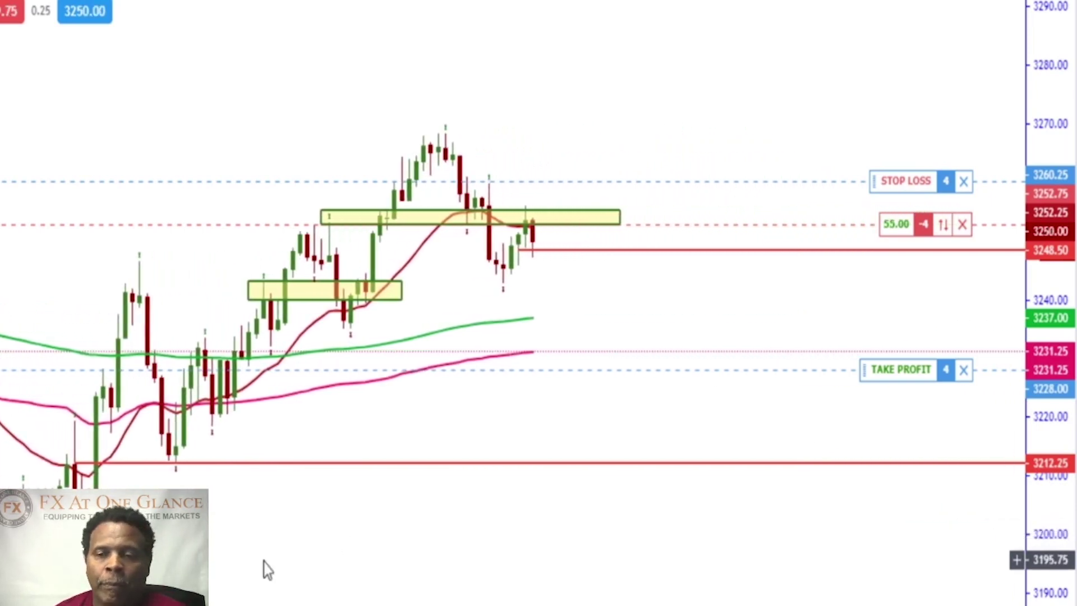
click(445, 133)
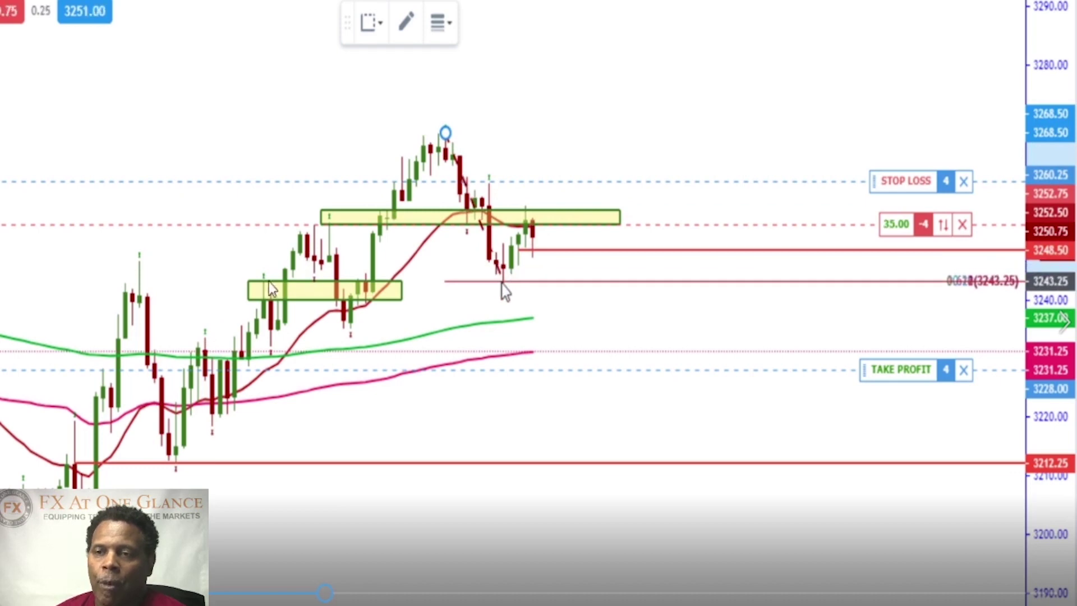
click(502, 282)
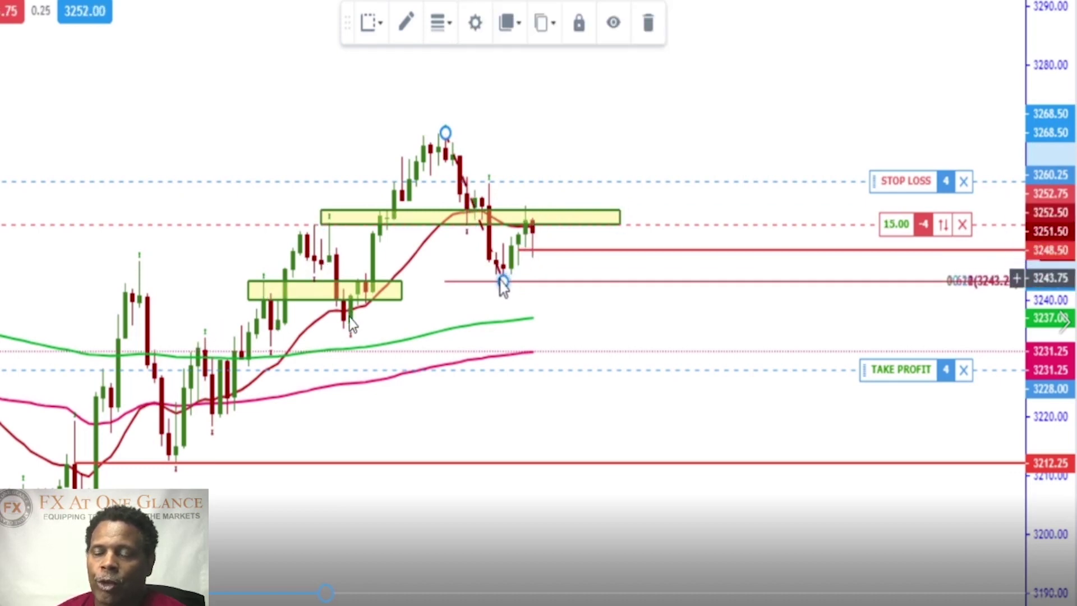
drag(503, 285, 511, 278)
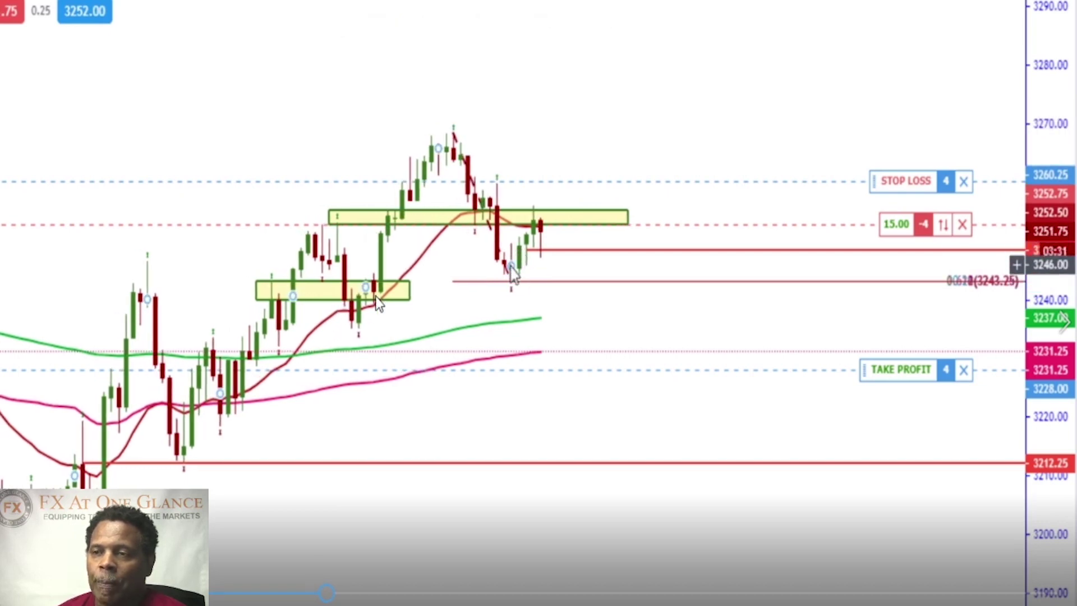
click(454, 134)
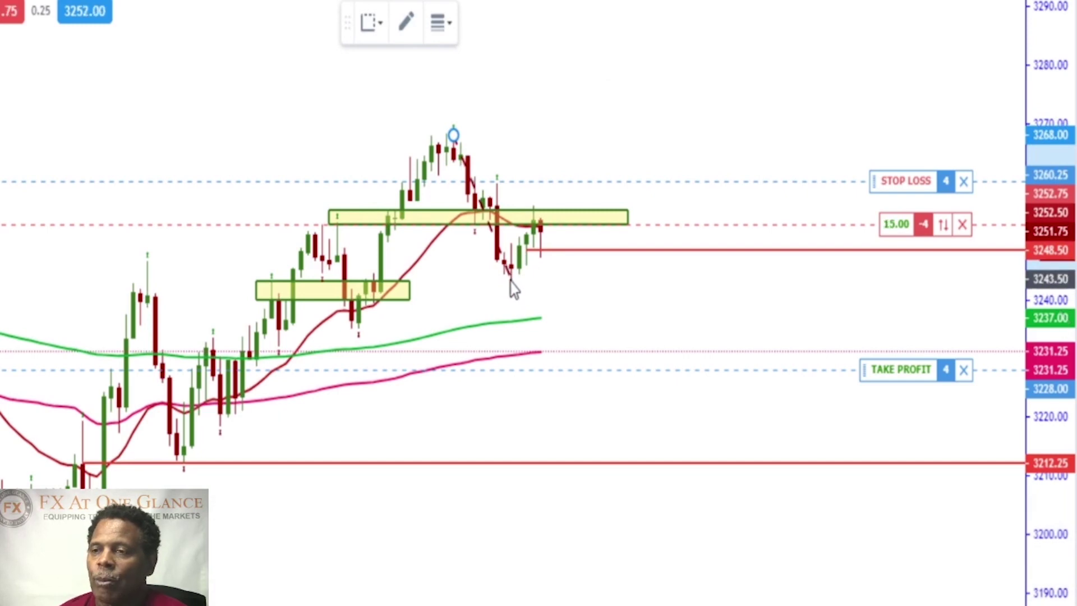
click(511, 282)
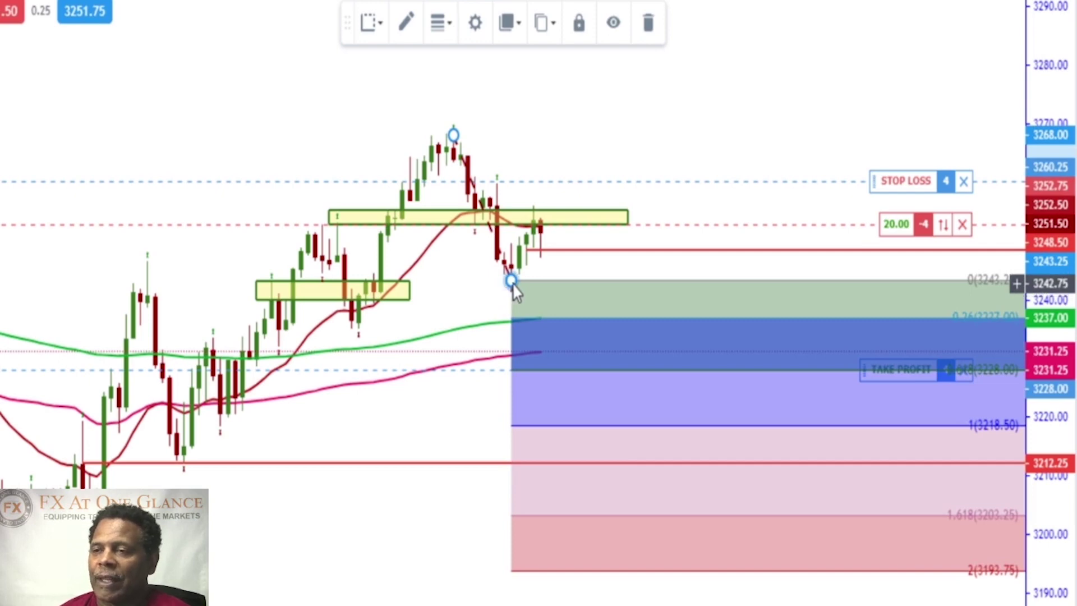
click(646, 27)
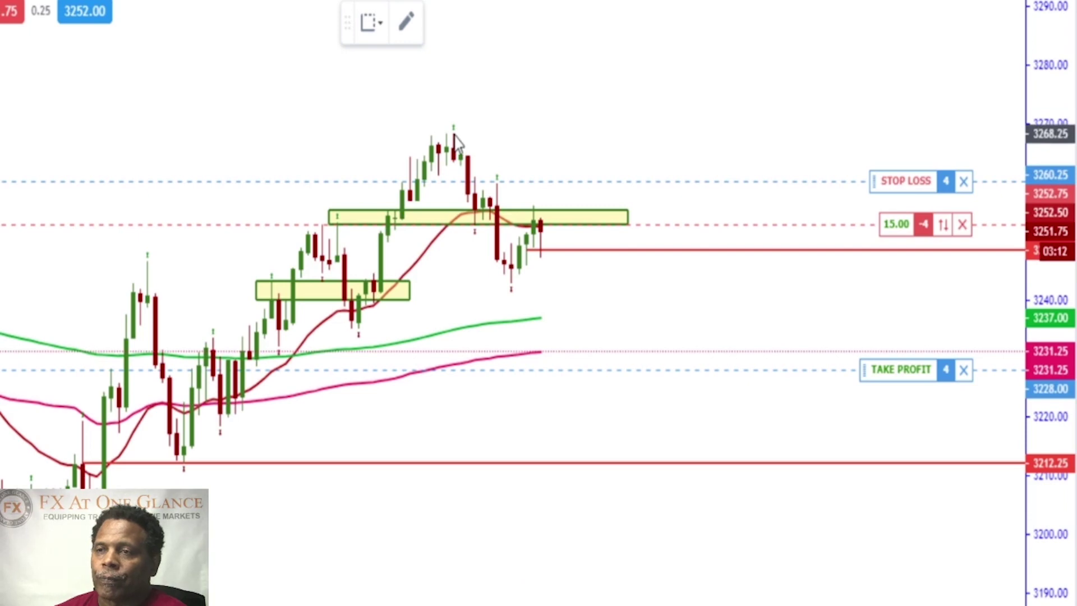
Step: Place a trend-based Fib extension from the 3268 high to the 3243 low, projected from 3256
click(454, 134)
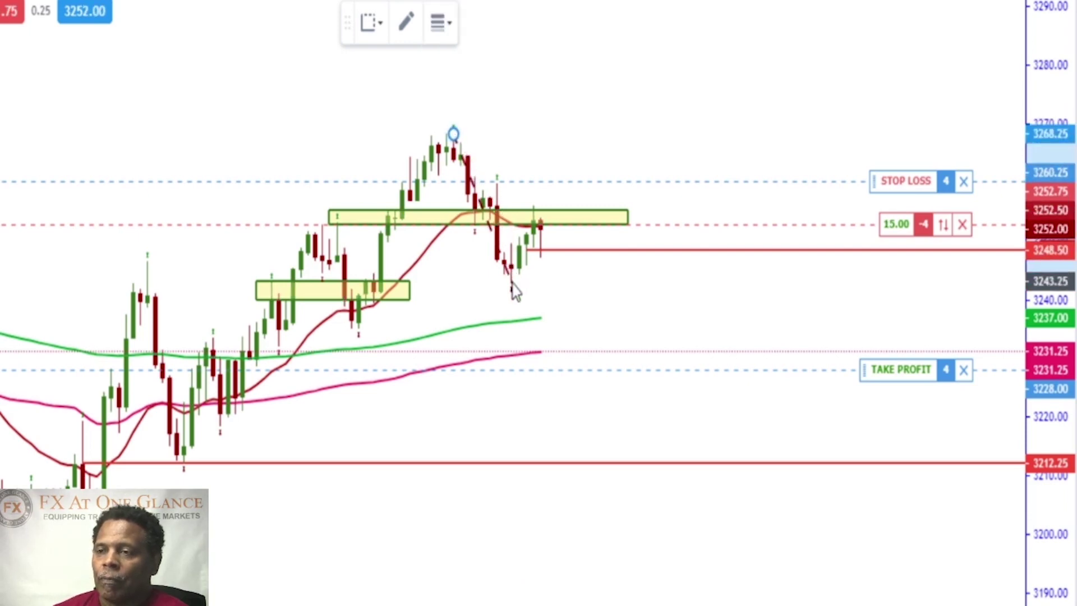
click(511, 281)
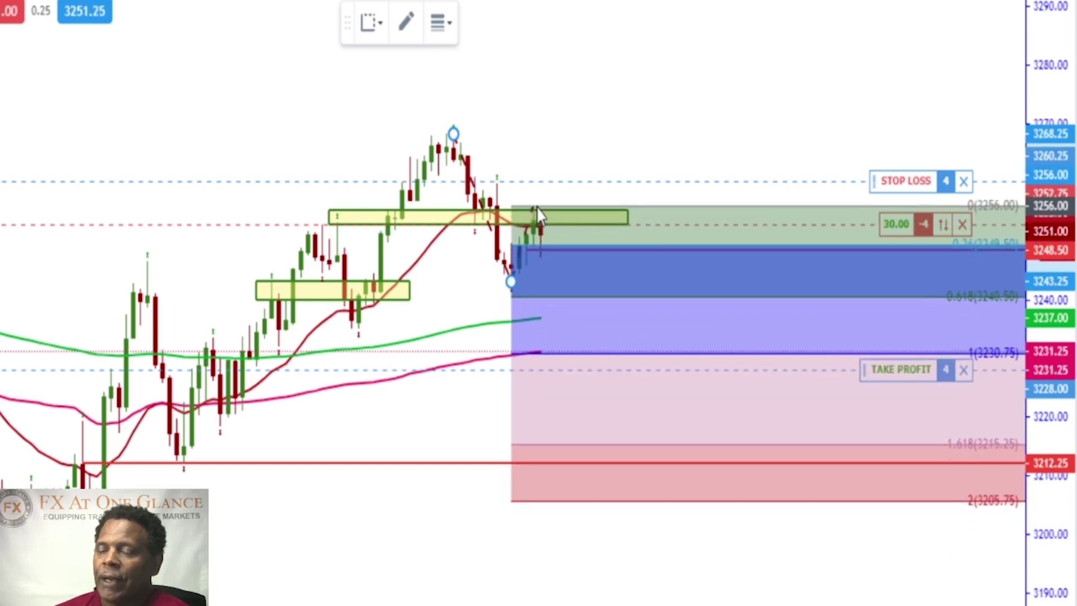
click(534, 206)
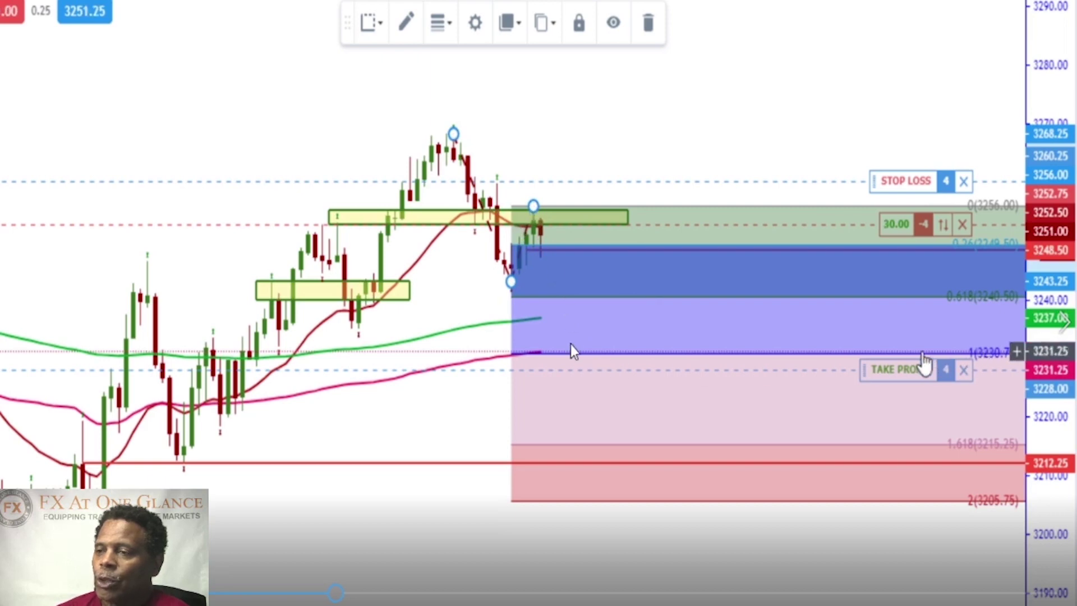
Step: Move the short's take profit up to 3231.50 and confirm the modification
drag(868, 377, 867, 350)
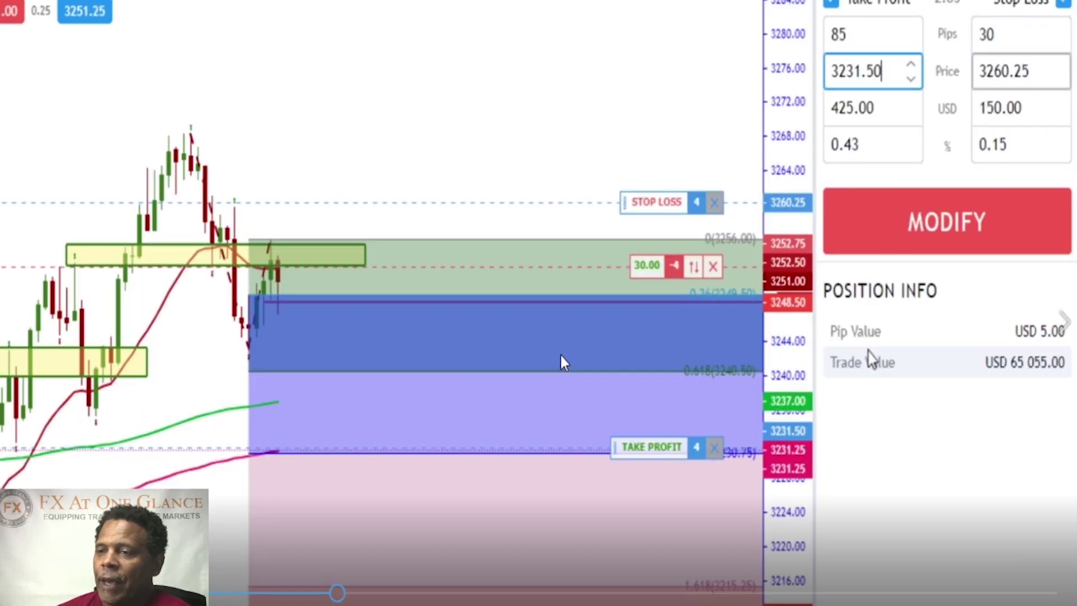
click(990, 236)
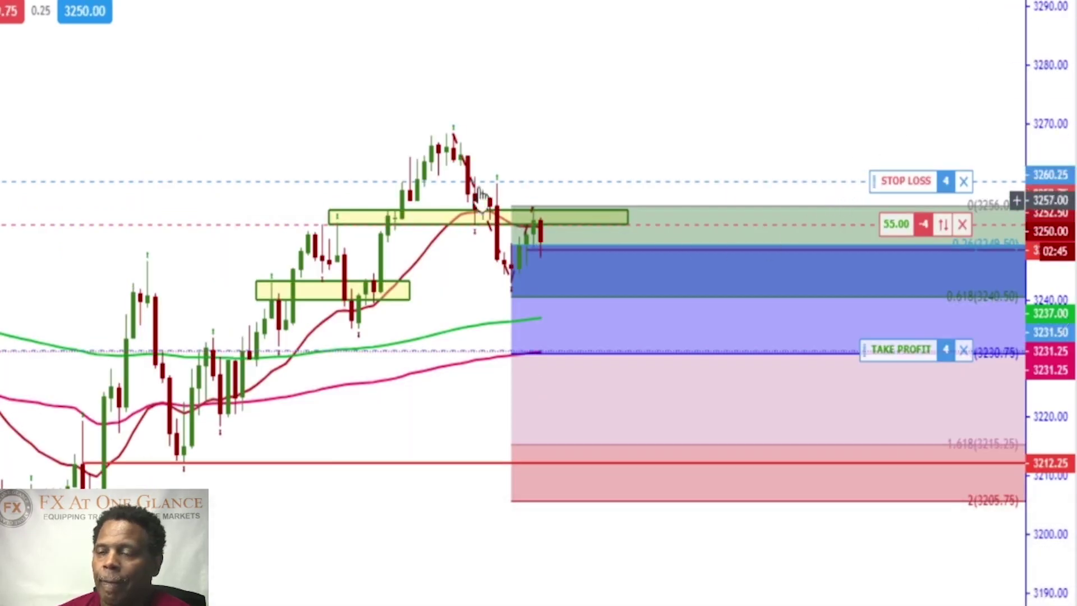
click(453, 135)
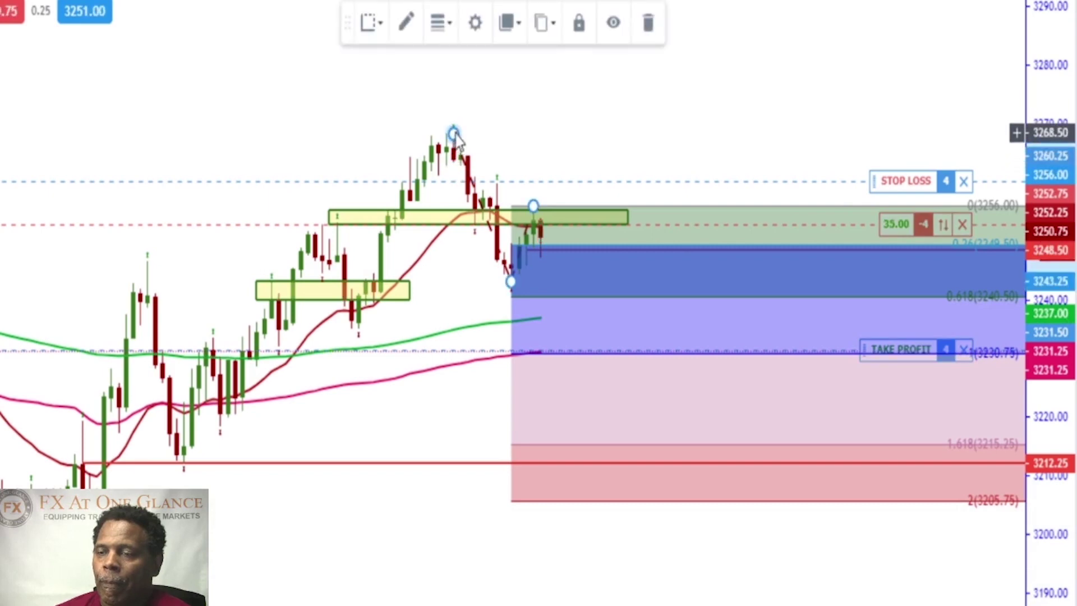
Step: Delete the Fibonacci drawing and zoom back in on the latest candles
click(644, 23)
scroll(611, 79, up, 2)
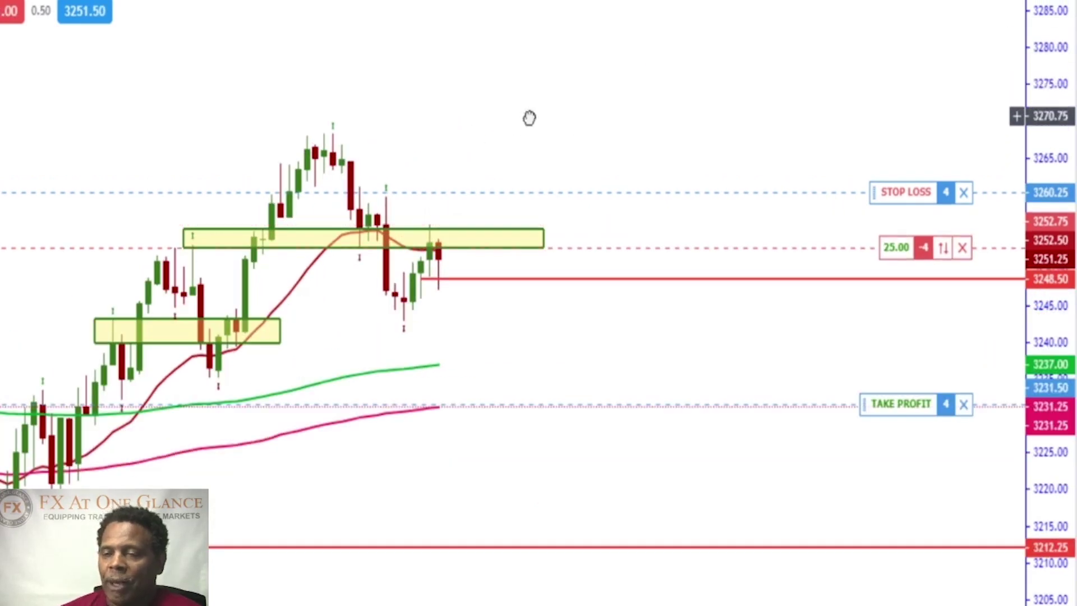
drag(509, 125, 770, 133)
scroll(705, 157, up, 2)
scroll(705, 157, up, 2)
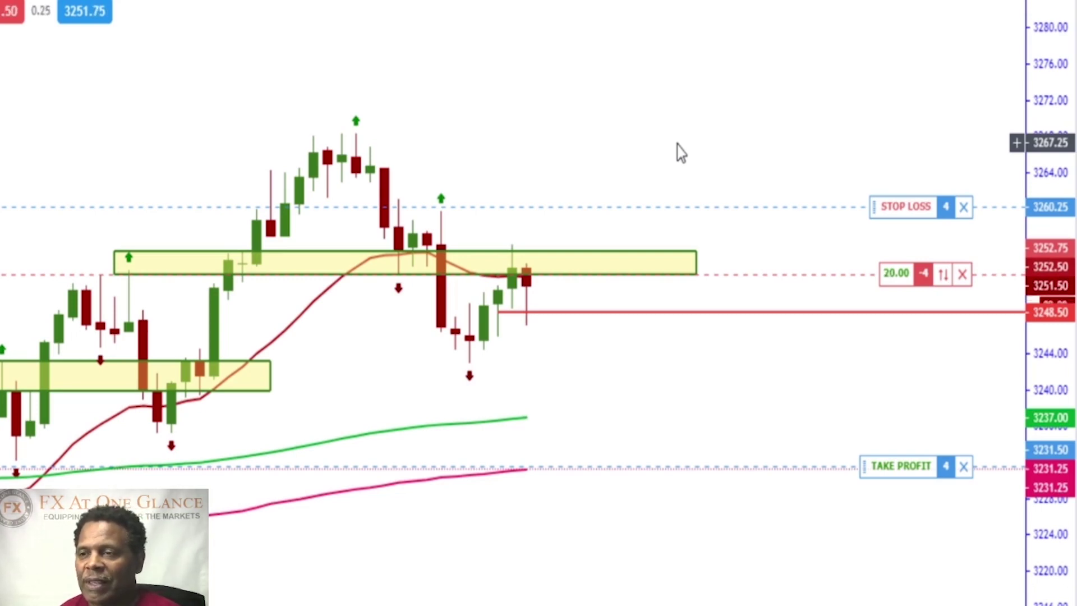
Step: Select the red 3248.50 horizontal line and delete it
click(593, 314)
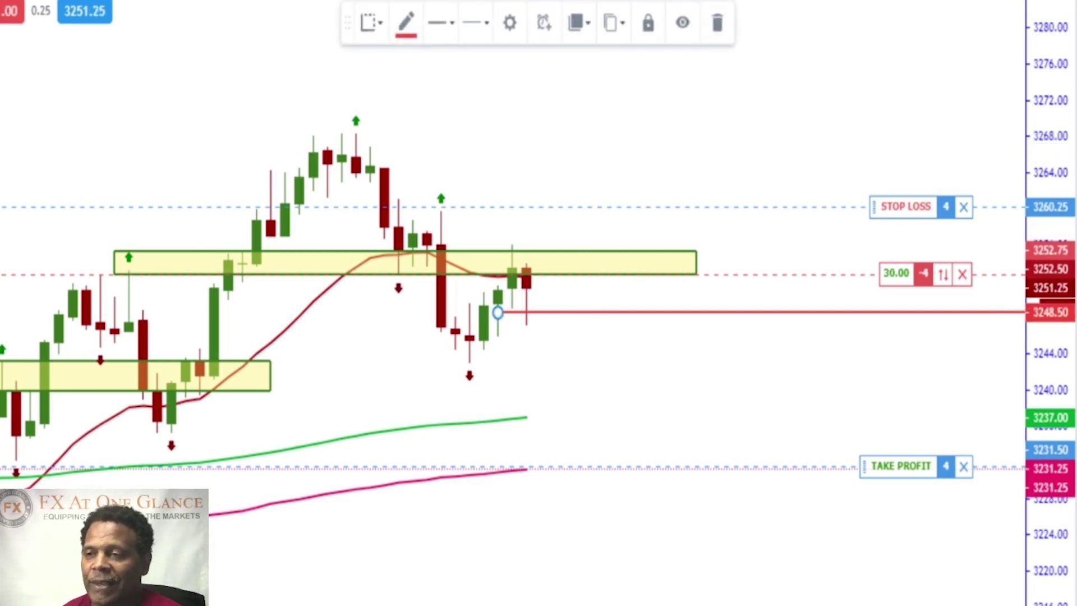
click(716, 24)
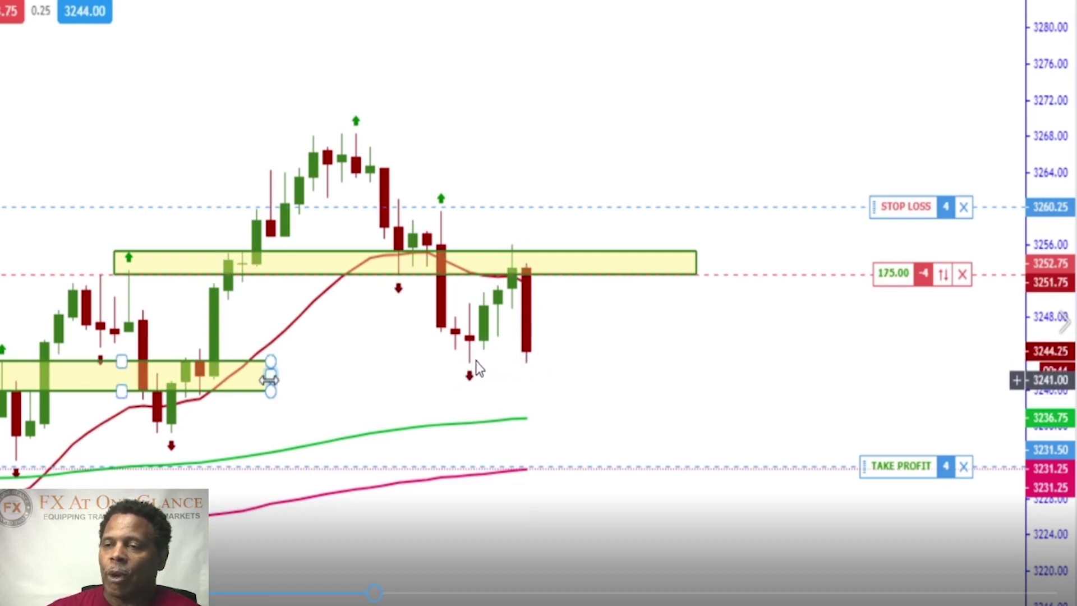
Step: Delete the selected lower yellow rectangle, keeping the upper zone
click(683, 25)
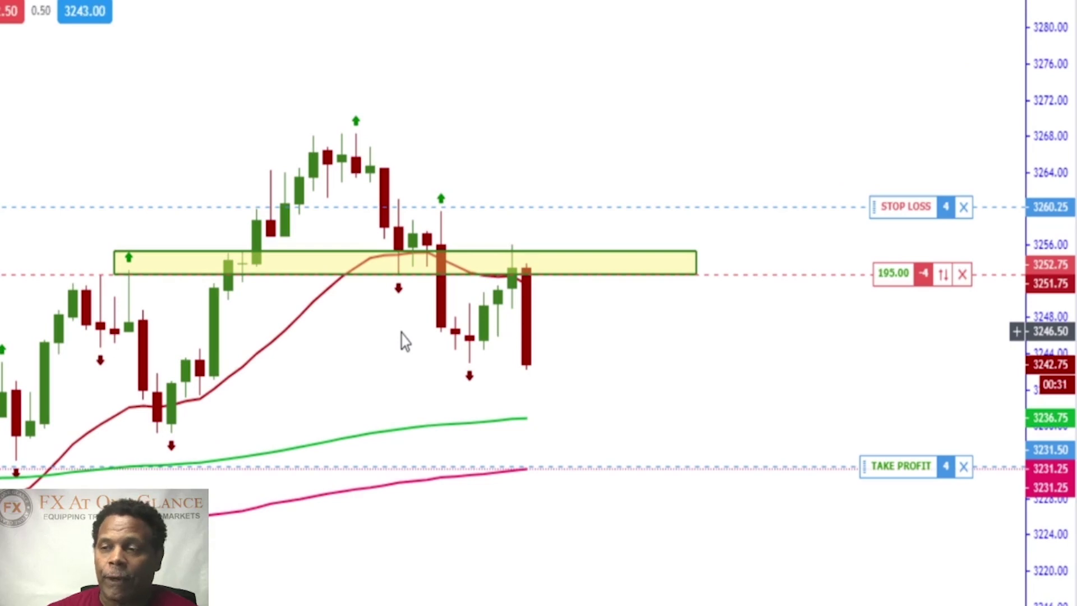
mouse_move(608, 382)
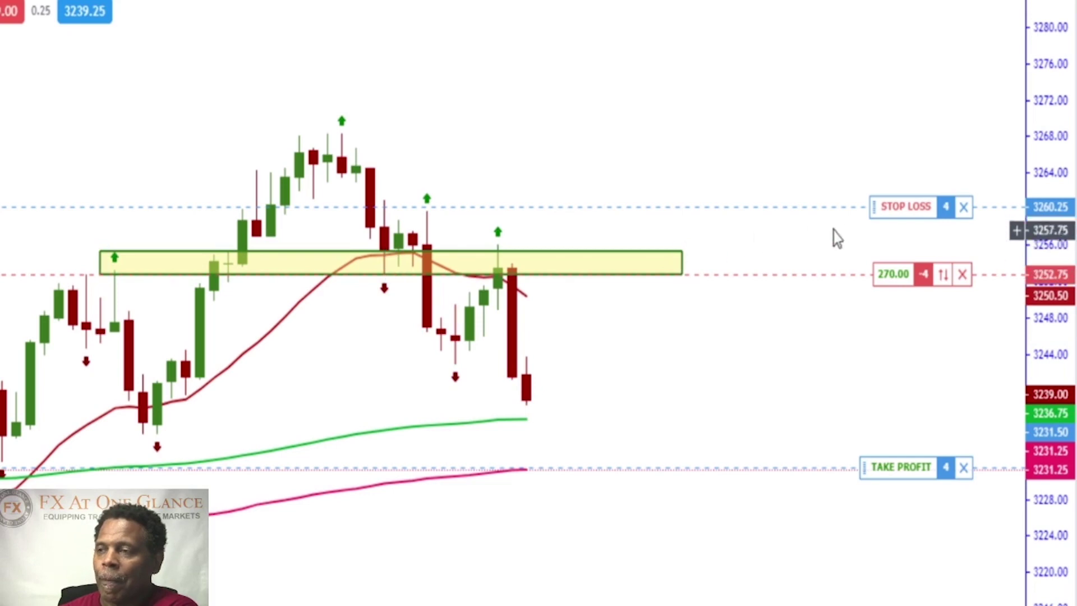
drag(873, 220, 844, 365)
click(932, 220)
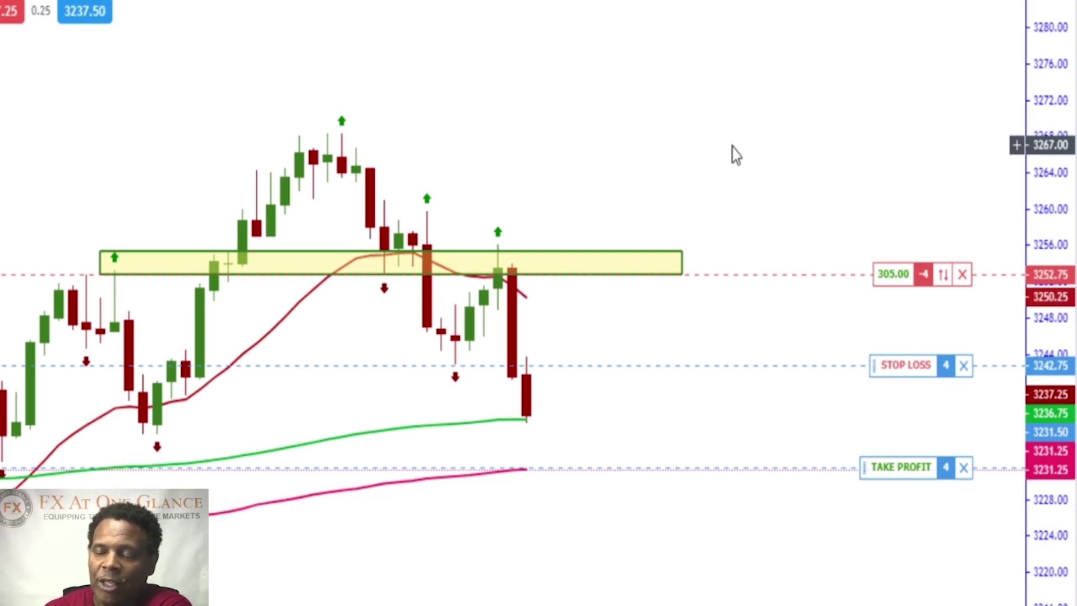
mouse_move(270, 305)
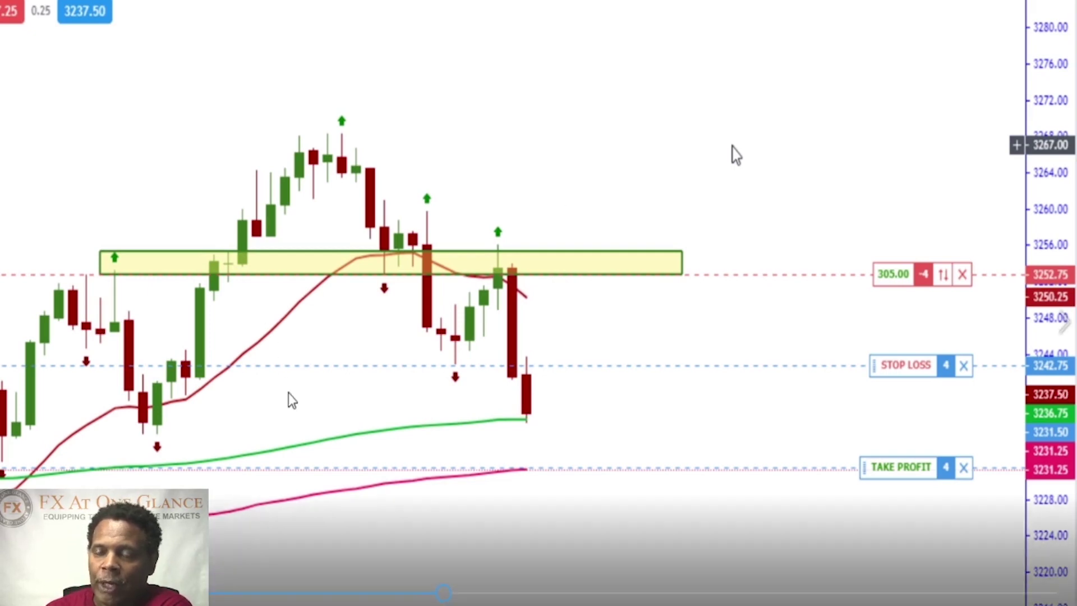
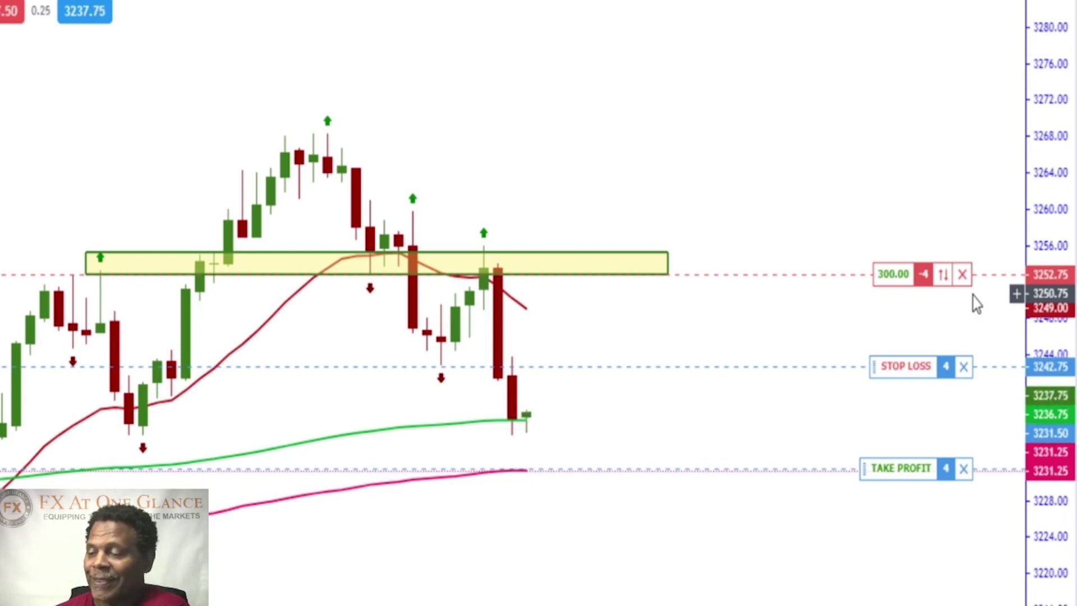
Step: Lower the 4-contract short's stop loss to 3236.75, keeping the take profit at 3229.00
mouse_move(800, 196)
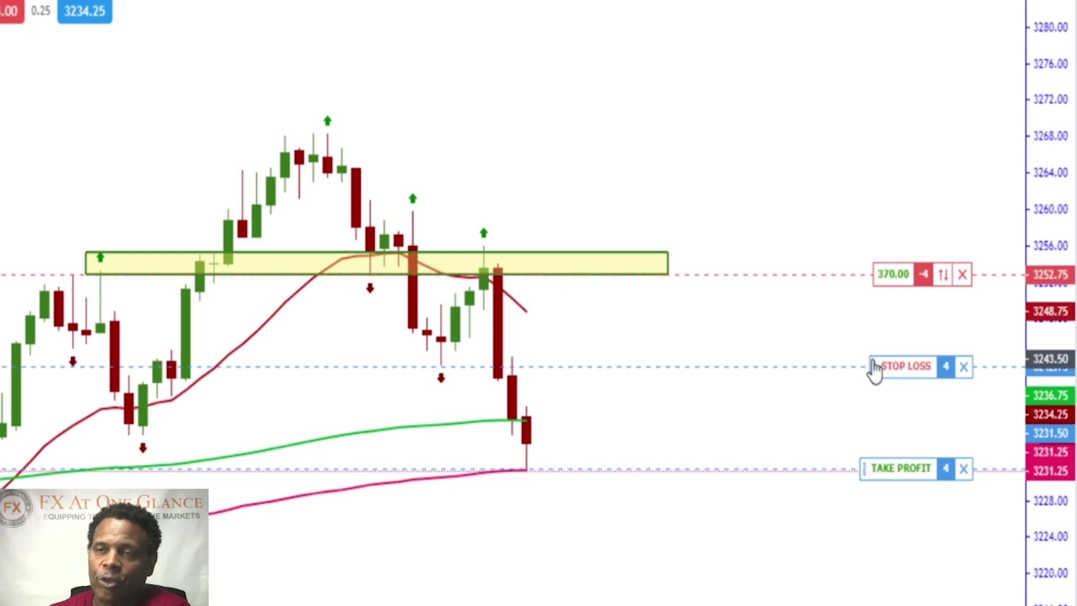
drag(874, 367, 881, 419)
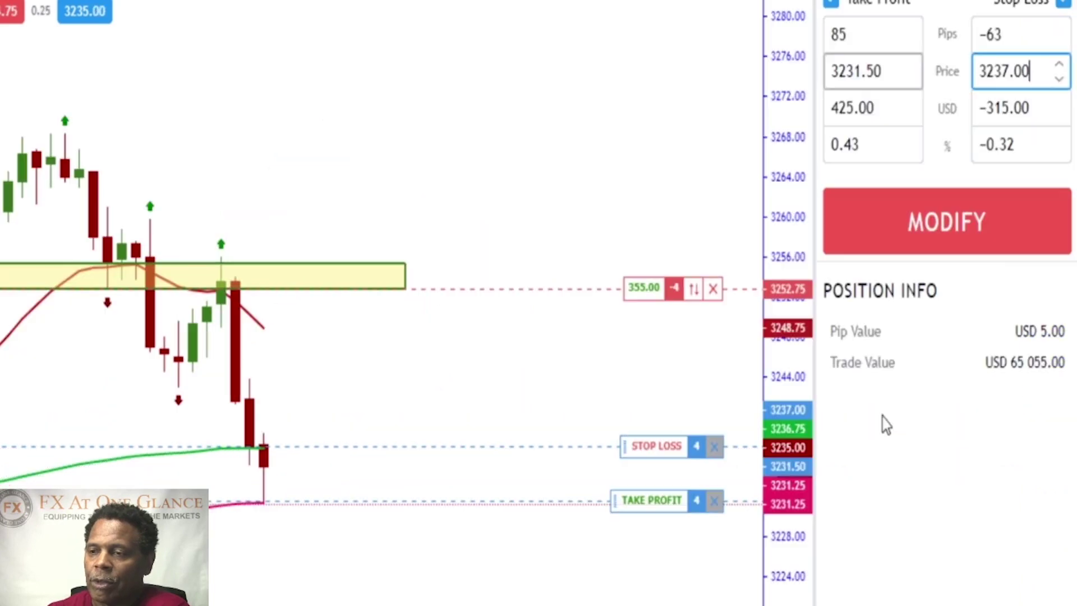
click(998, 226)
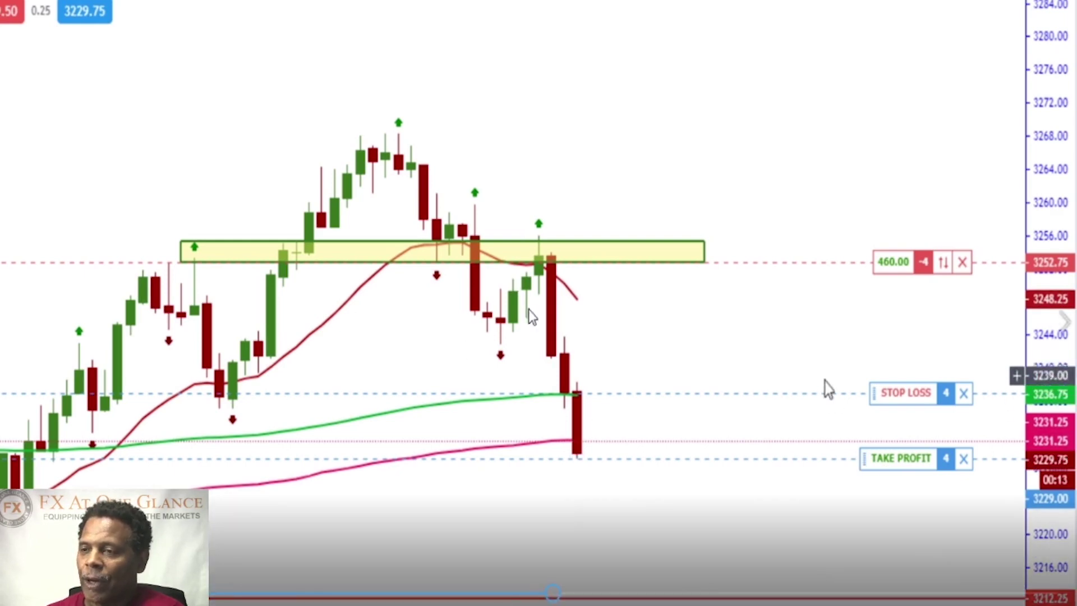
Step: Submit a 4-contract sell limit order with take profit and stop loss attached
click(870, 392)
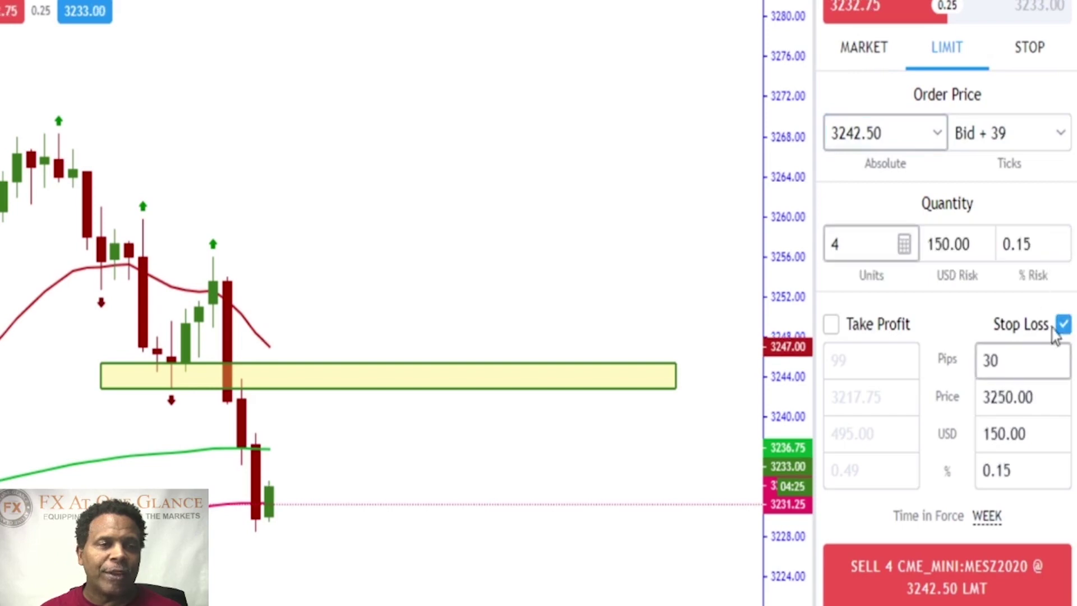
click(832, 325)
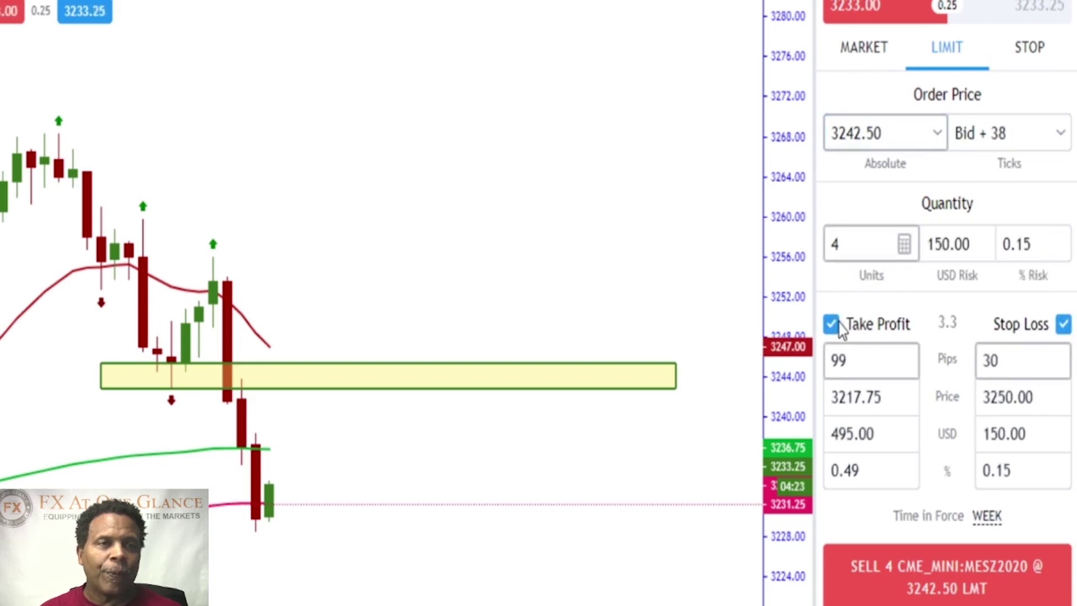
click(954, 567)
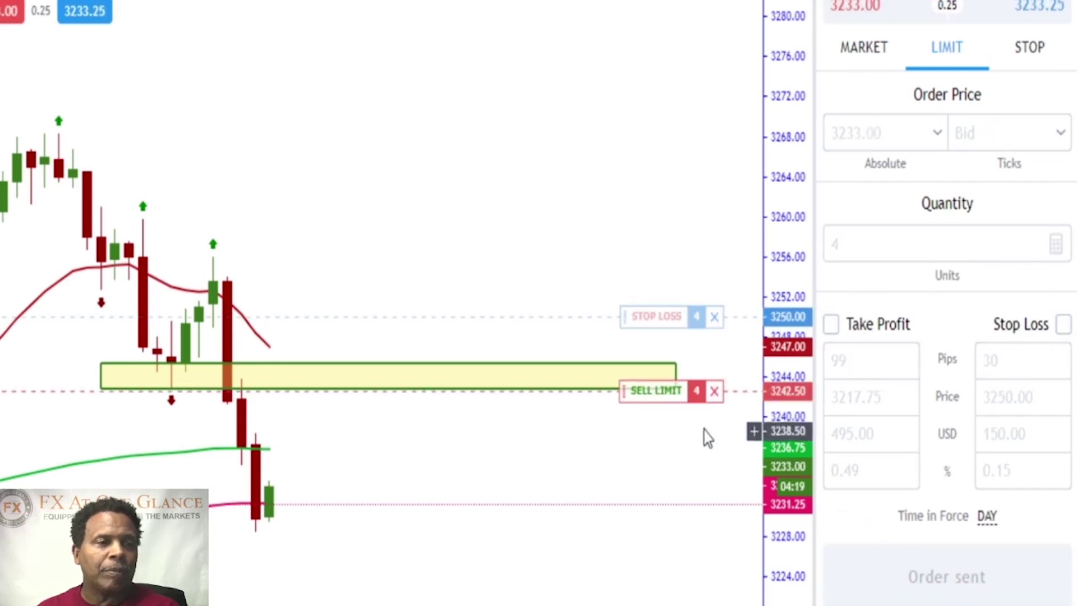
Step: Move the sell limit price to 3242.75, with its stop loss at 3250.00
drag(626, 392, 655, 388)
click(913, 554)
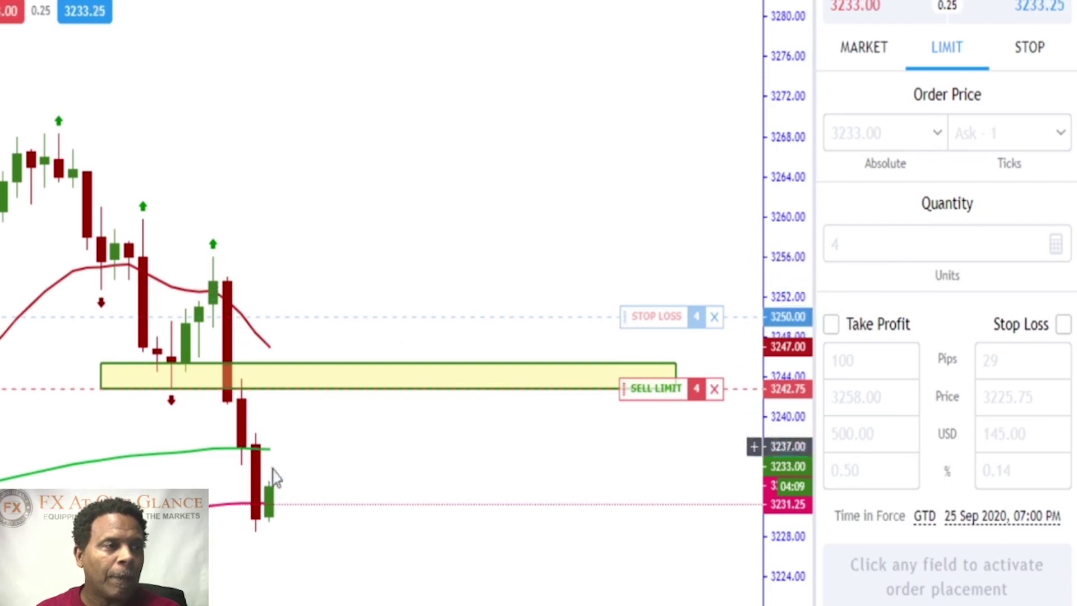
scroll(688, 568, down, 2)
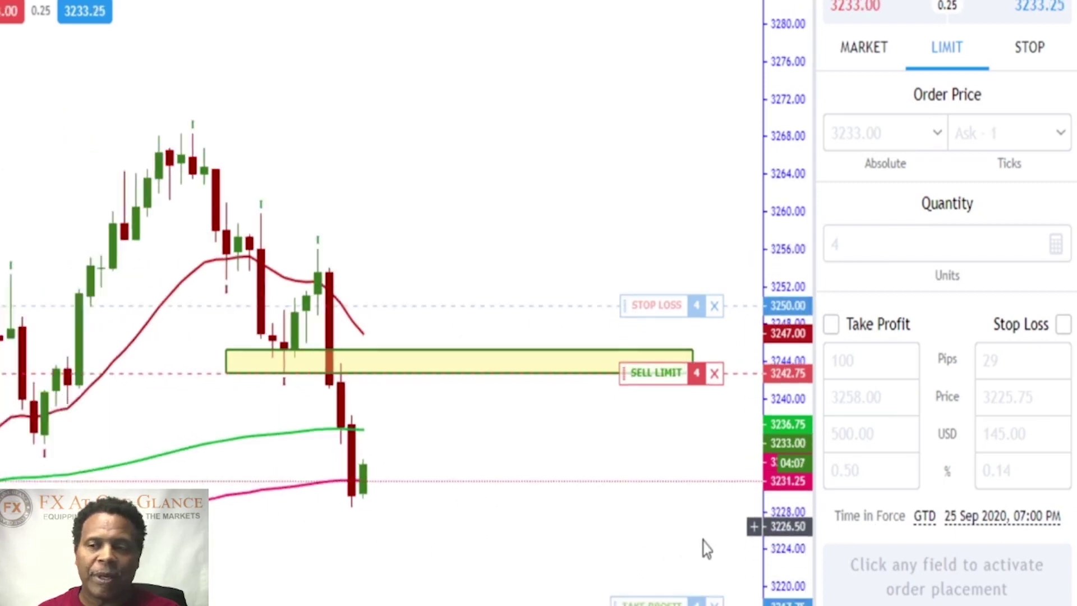
scroll(704, 536, down, 1)
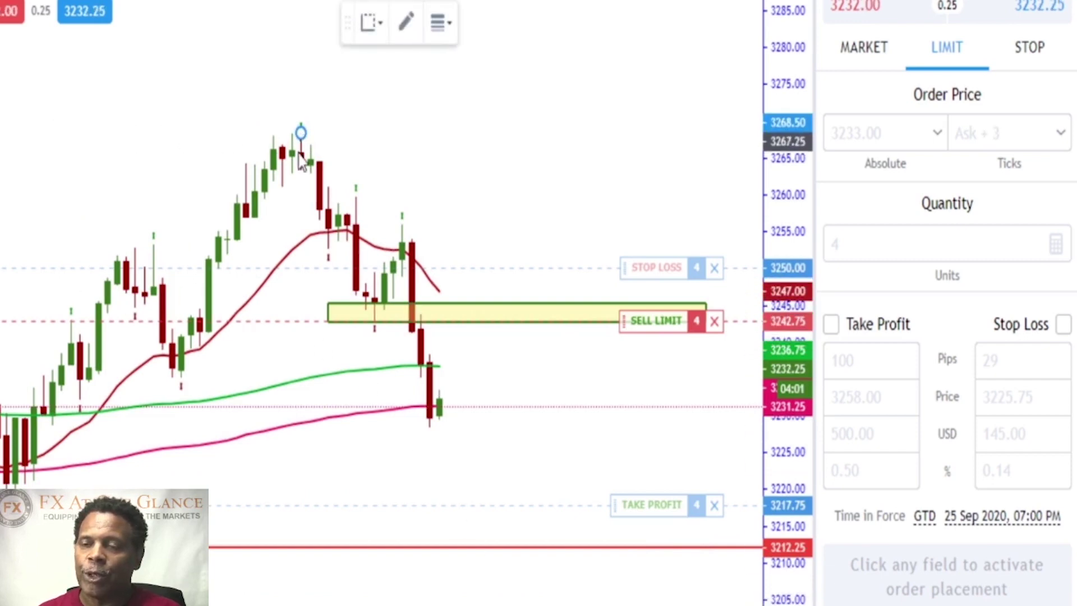
Step: Draw a Trend-Based Fib Extension from the swing high through the entry and position it
click(302, 135)
click(374, 322)
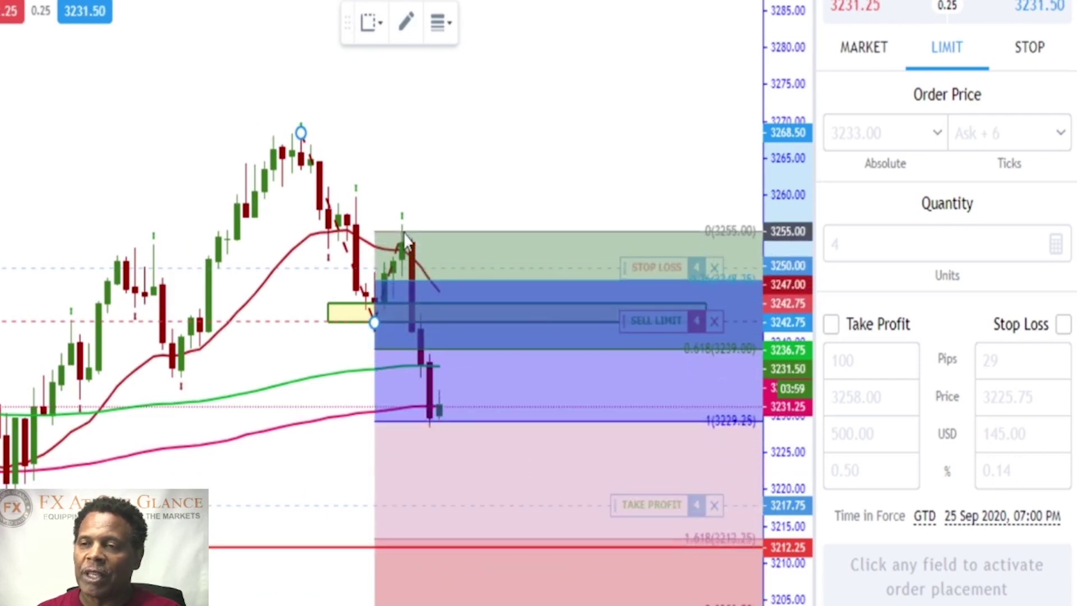
click(402, 225)
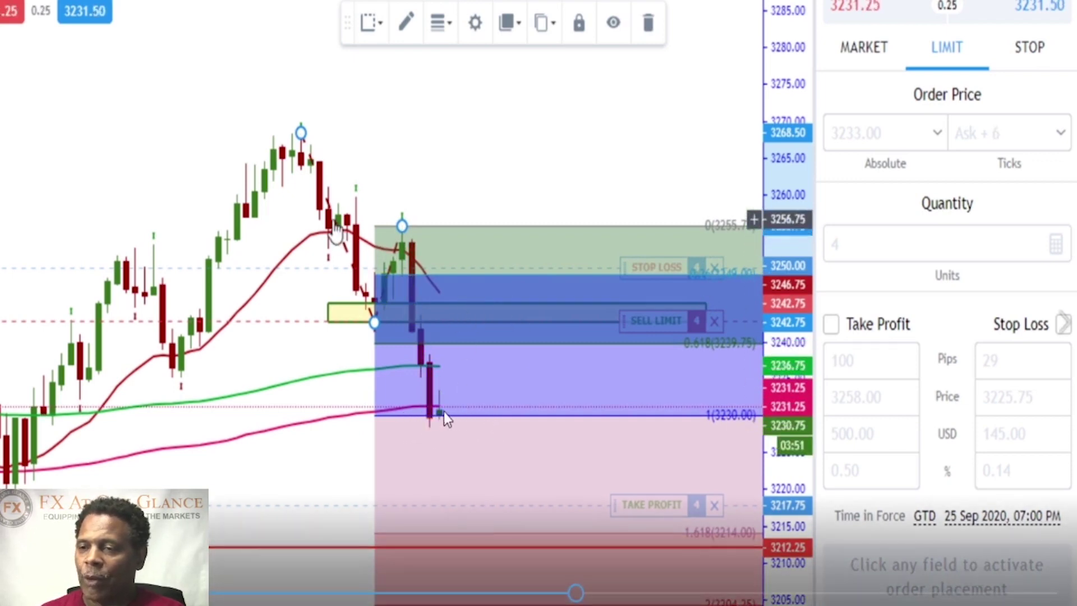
mouse_move(421, 414)
mouse_down()
mouse_move(431, 416)
mouse_move(409, 472)
mouse_up()
mouse_move(361, 303)
mouse_down()
mouse_move(406, 324)
mouse_move(439, 312)
mouse_move(429, 316)
mouse_up()
drag(472, 419, 434, 422)
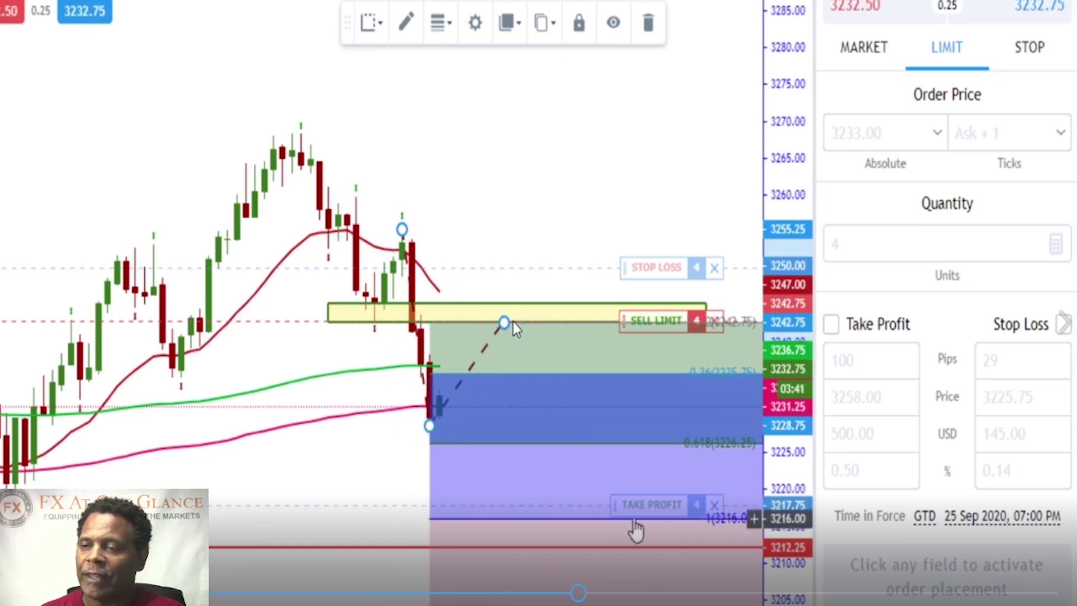
Step: Lower the take profit to 3216.00 at the 1.0 level, then delete the Fibonacci drawing
drag(616, 505, 615, 518)
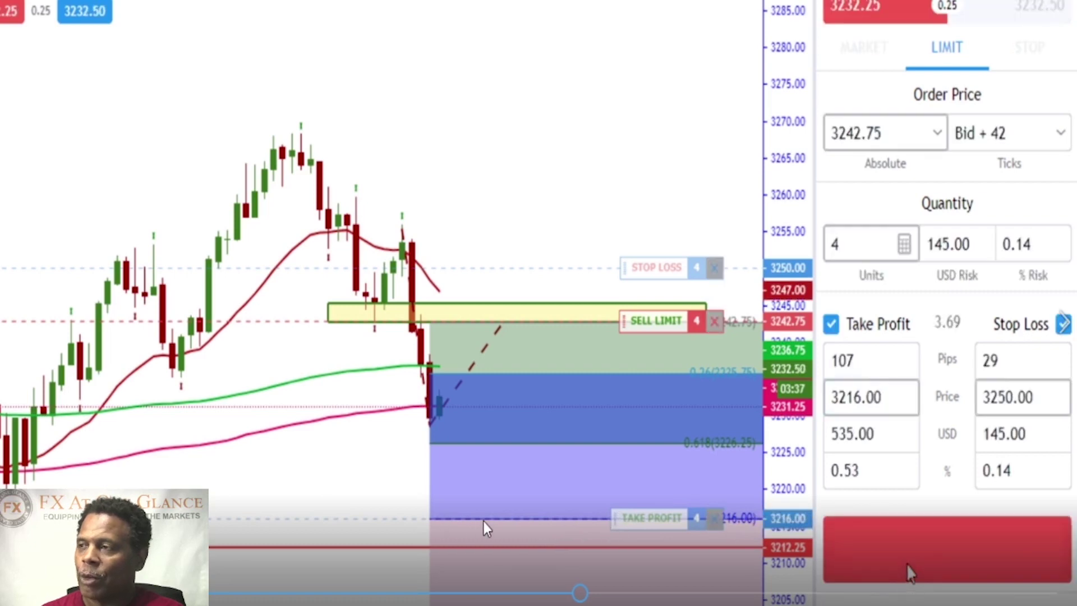
click(913, 572)
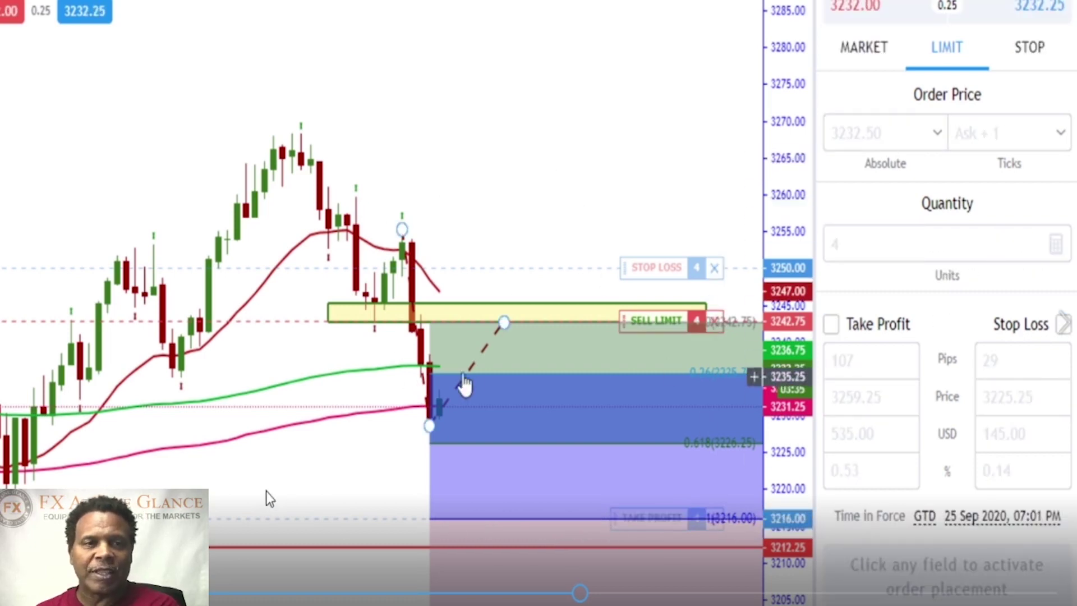
click(483, 353)
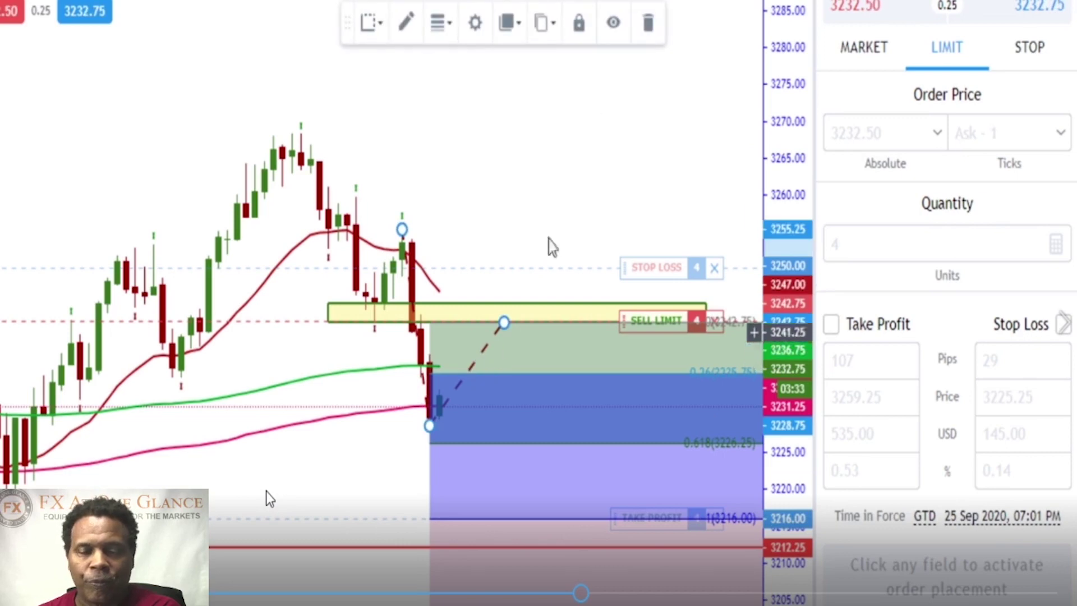
click(646, 25)
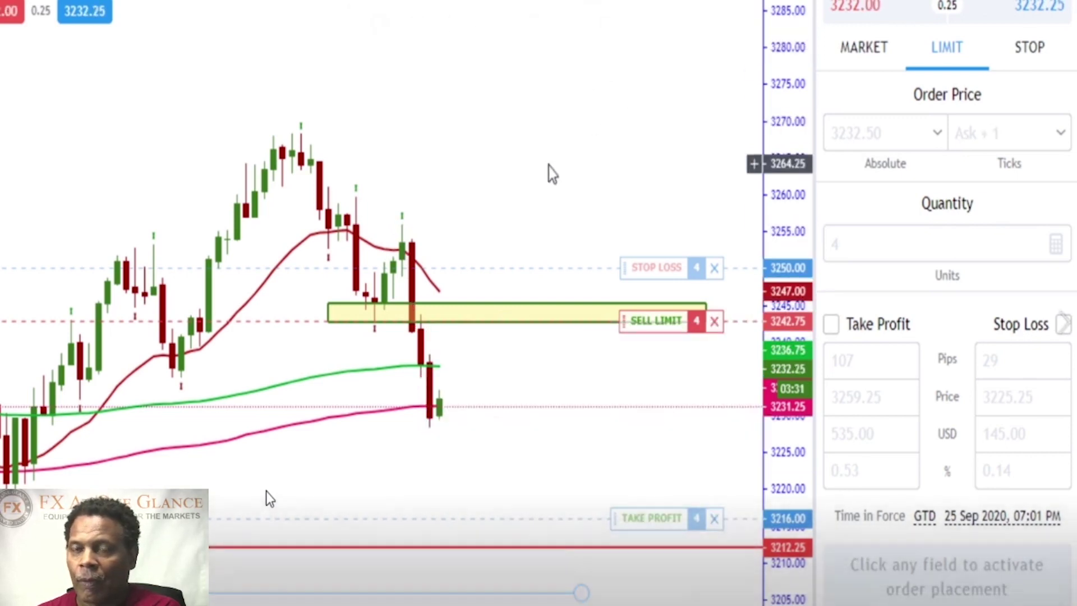
Step: Dismiss the order panel with Escape and zoom the chart in around the pending 3242.75 sell limit
scroll(552, 168, up, 4)
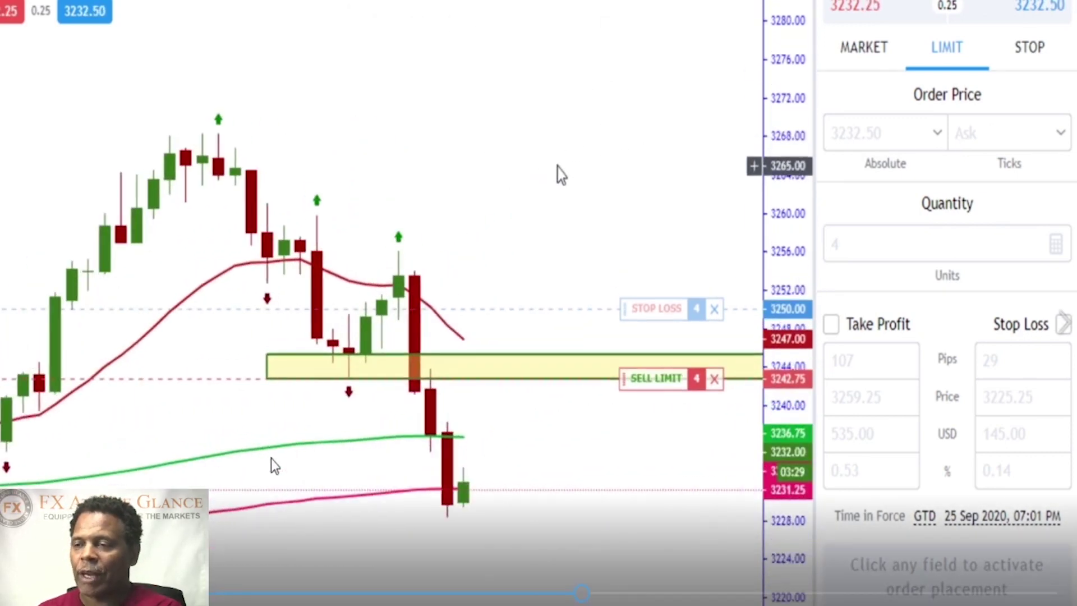
key(Escape)
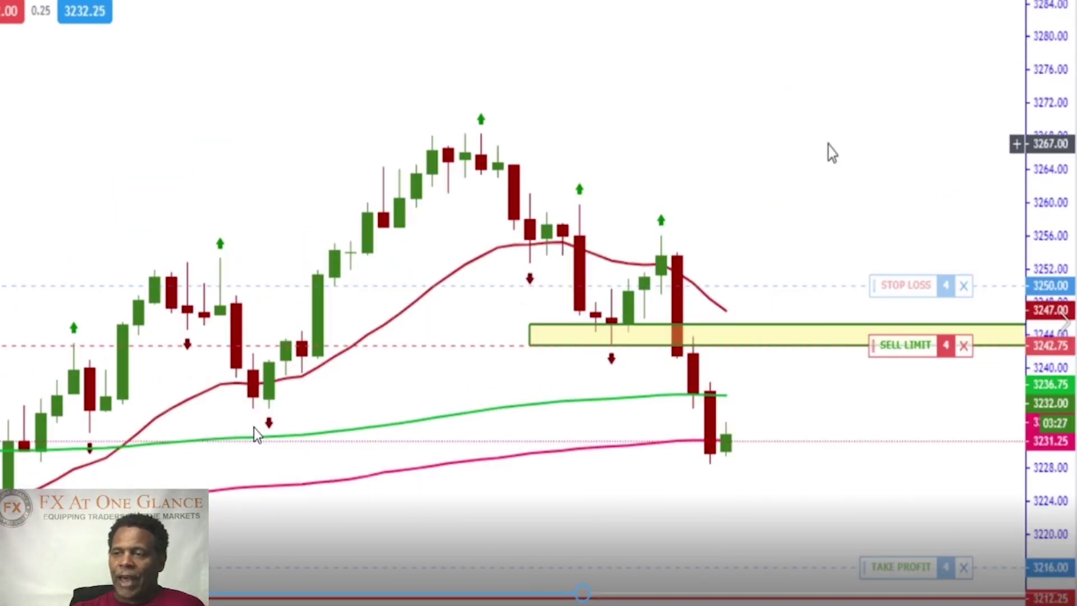
scroll(254, 427, up, 2)
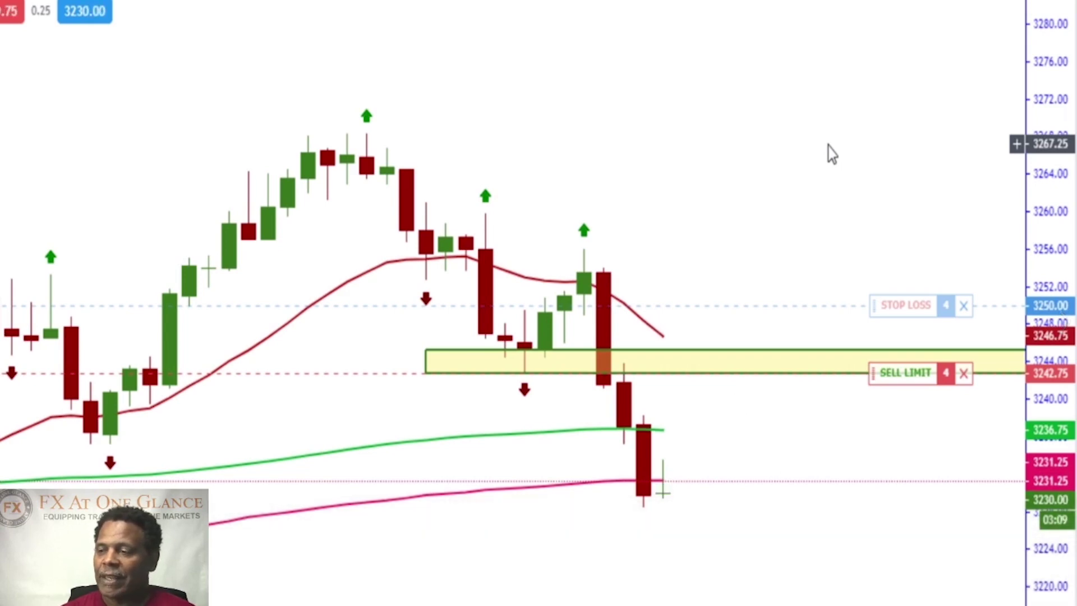
mouse_move(720, 445)
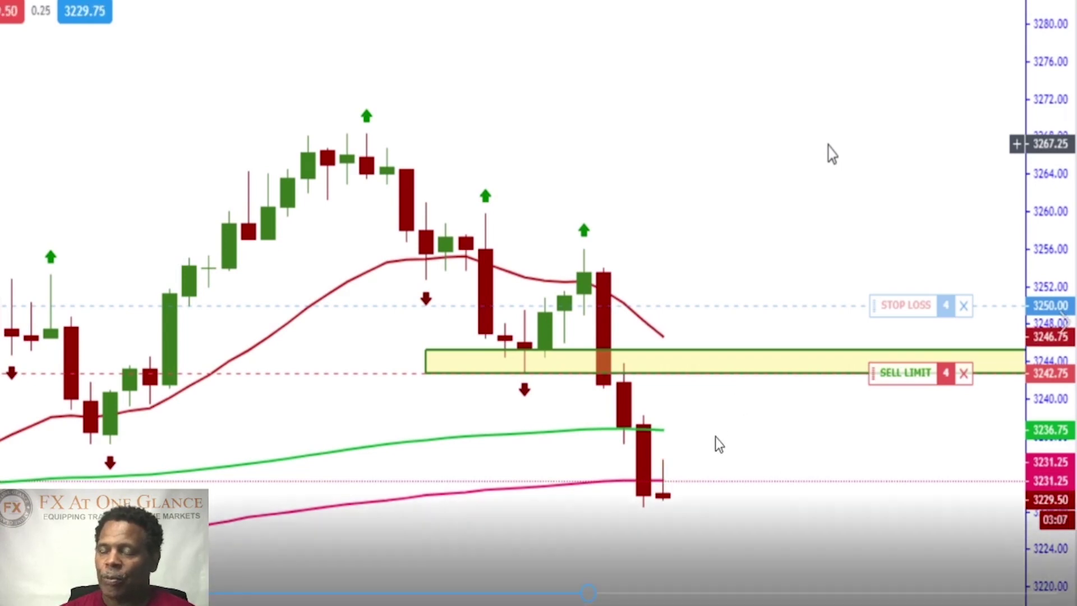